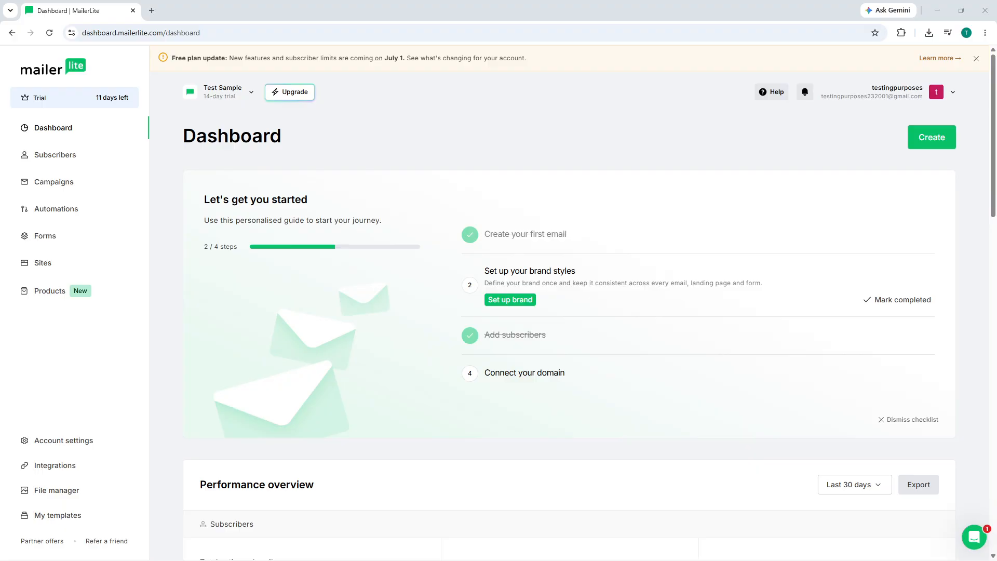
Step: Open the full subscriber list and look through the active subscribers
click(167, 187)
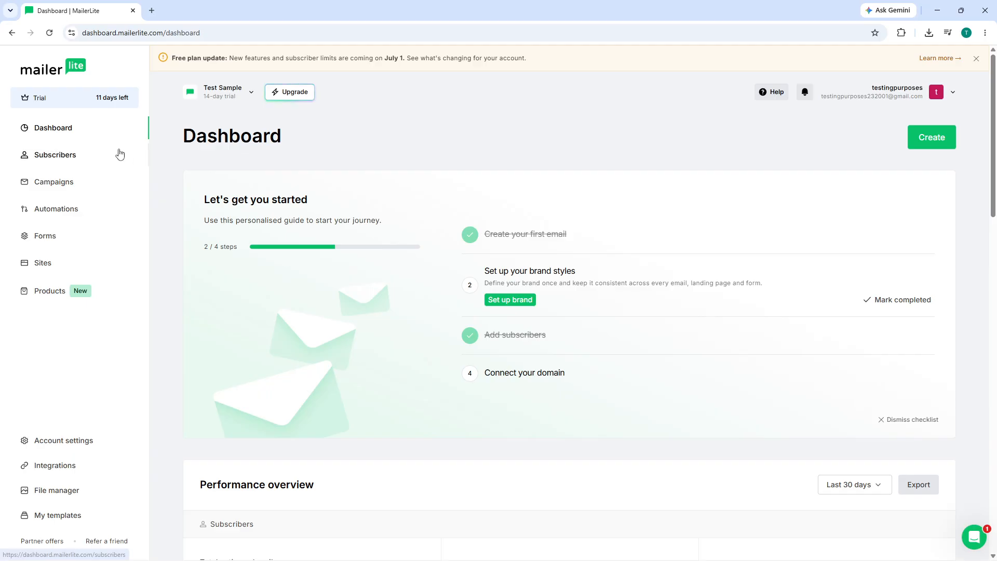
click(80, 156)
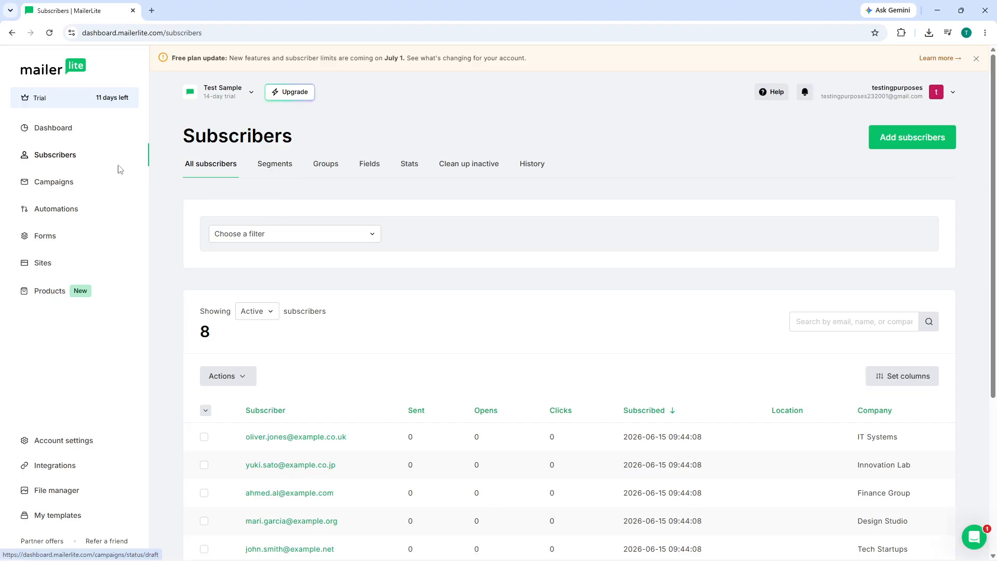
scroll(211, 208, down, 1)
scroll(211, 208, down, 5)
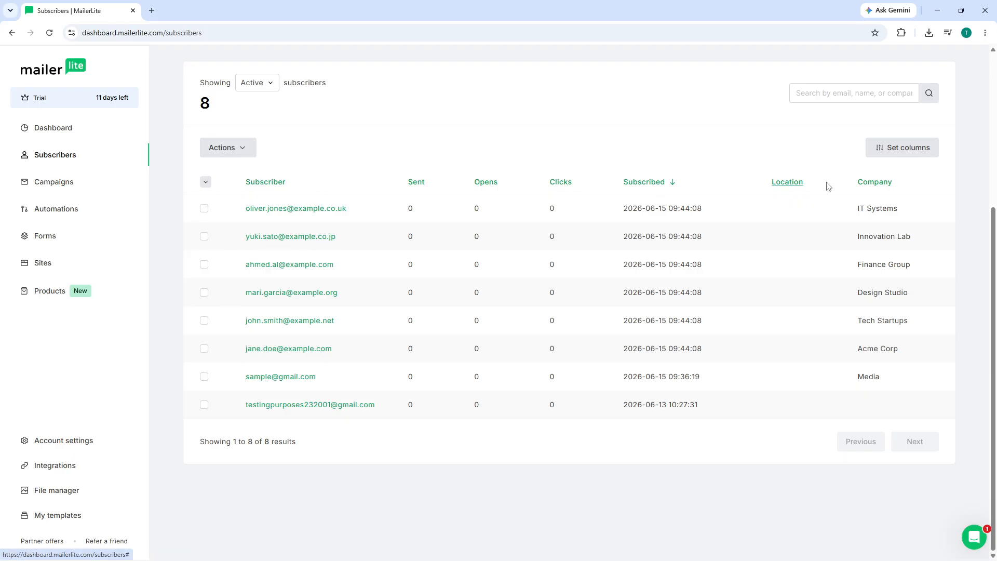
Step: Search the subscribers by the suggested e-mail address, and clear the search filter
click(845, 96)
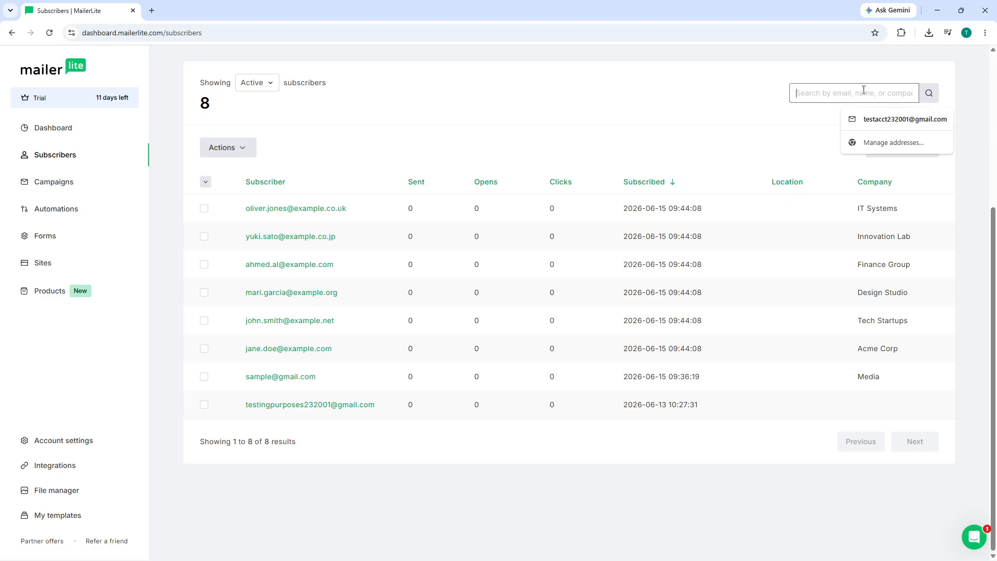
click(883, 119)
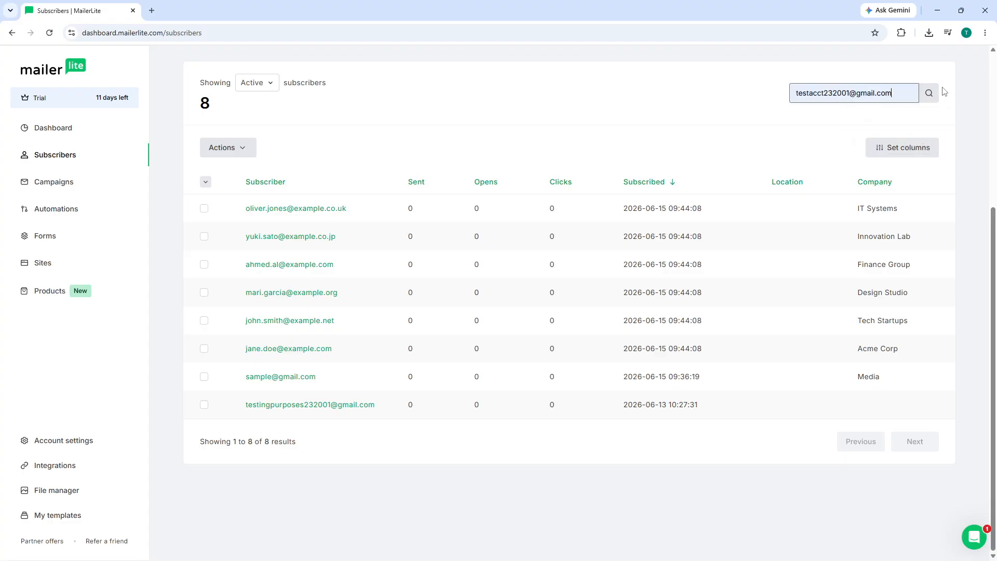
click(929, 94)
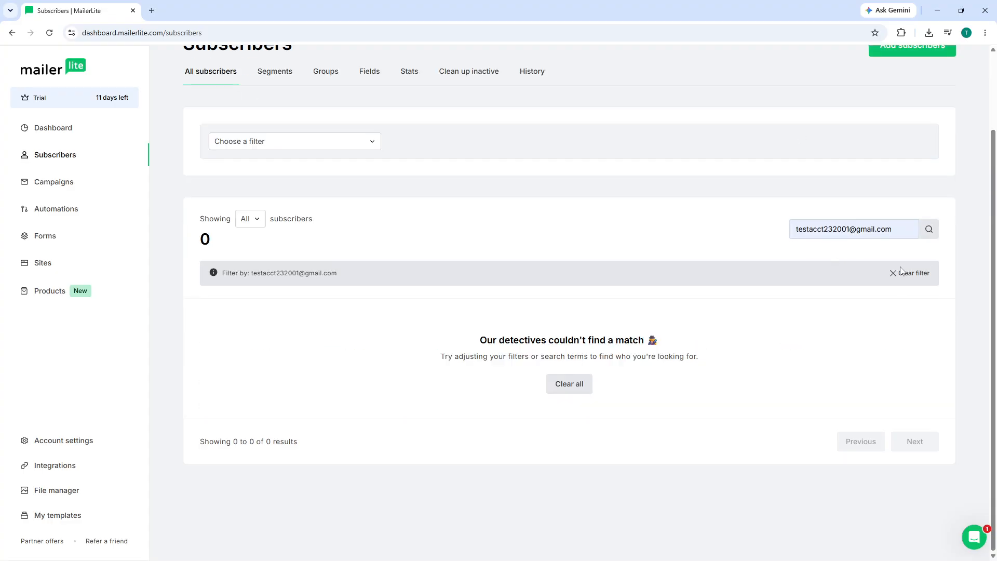
click(913, 276)
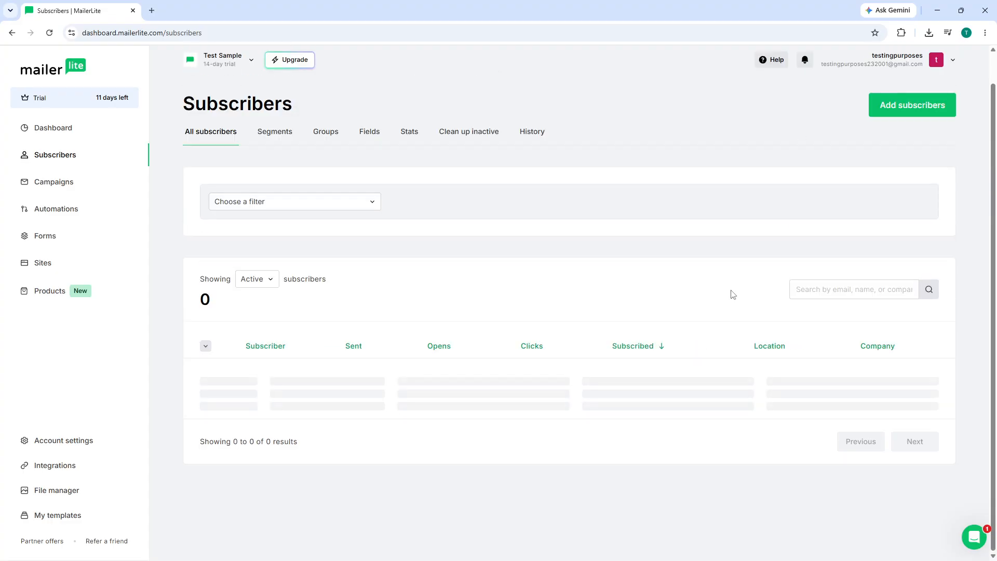
Step: Open the profile of the subscriber from the company Media and review its statistics, details and activity
scroll(326, 357, down, 2)
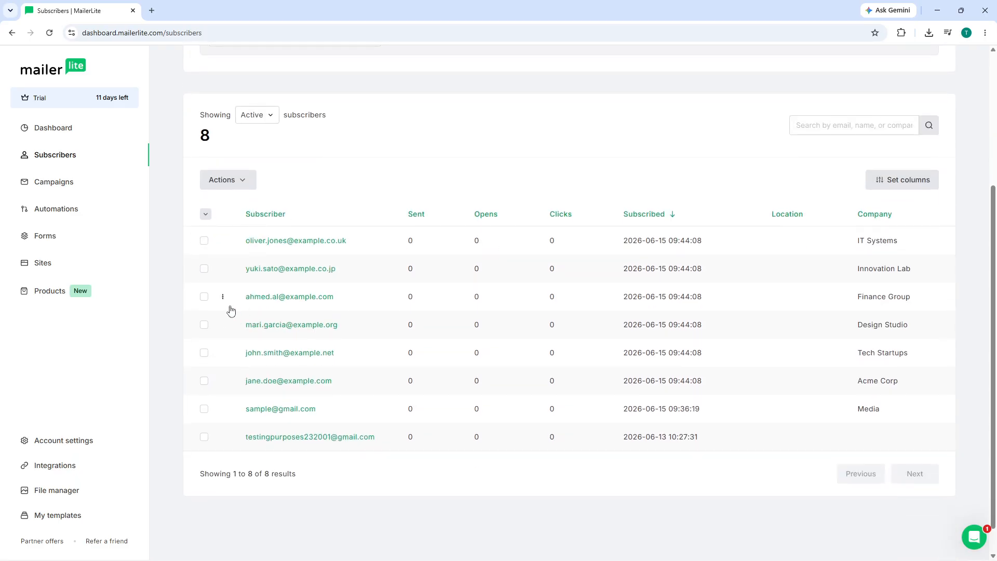
click(276, 410)
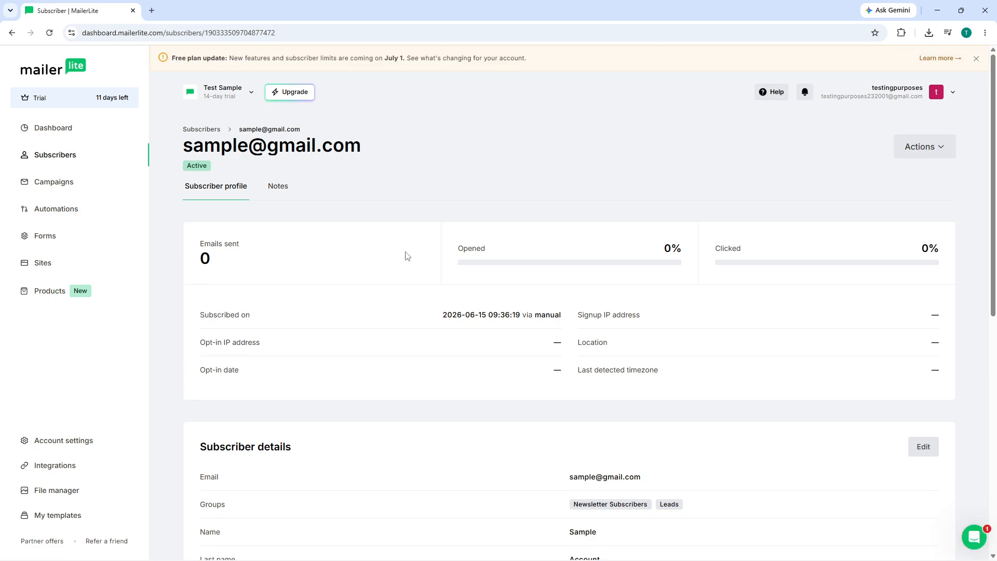
scroll(362, 243, down, 2)
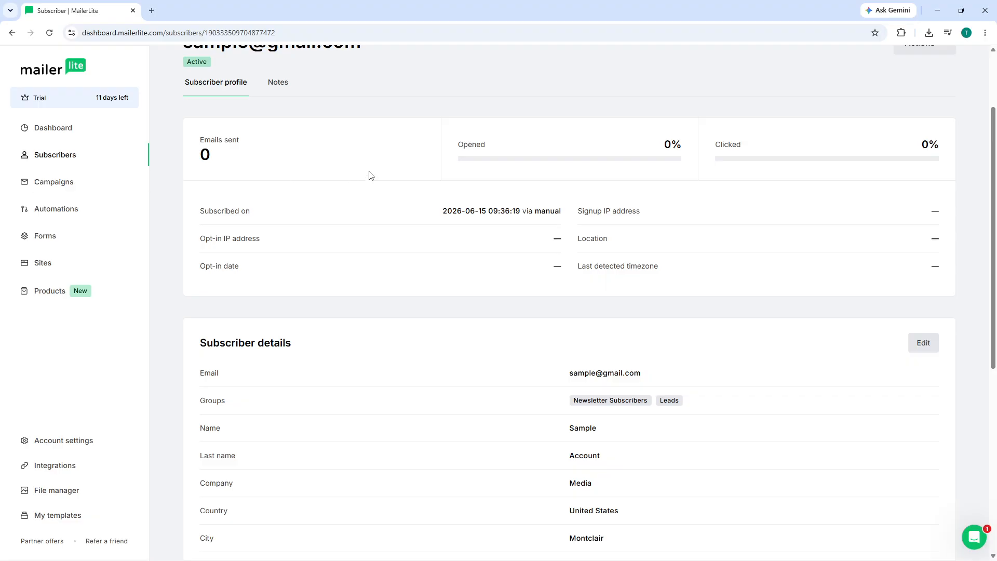
scroll(882, 166, up, 2)
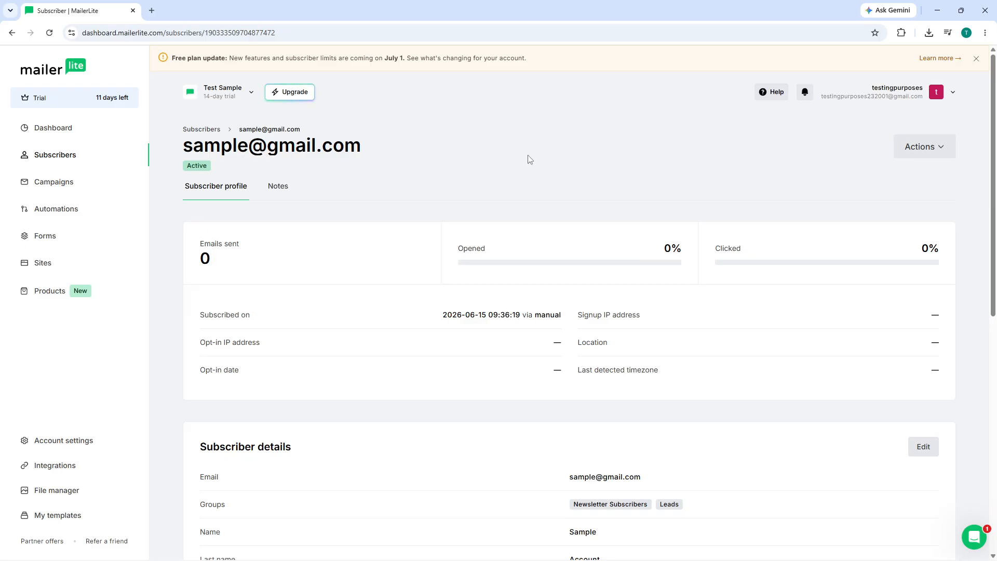
scroll(530, 159, down, 5)
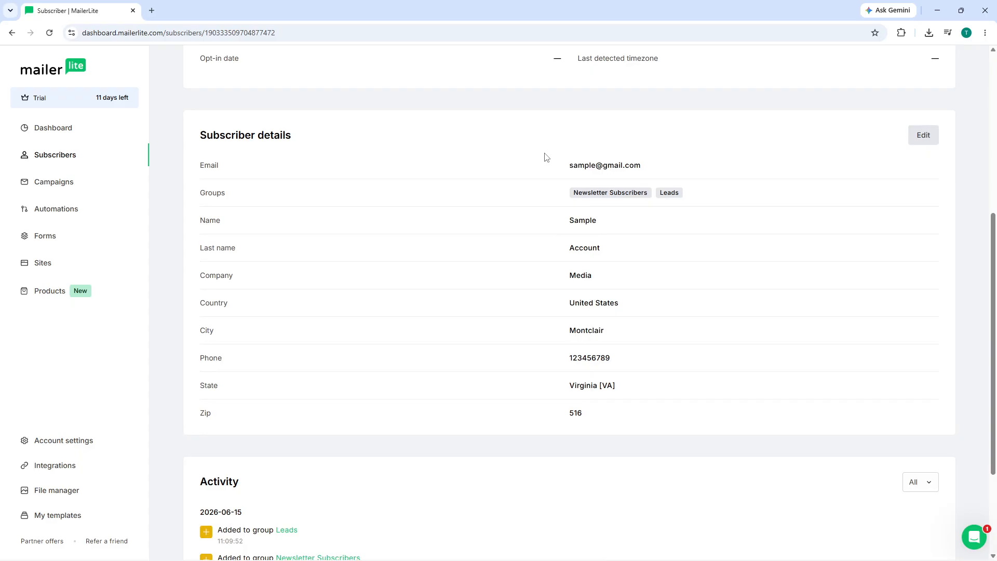
scroll(546, 158, down, 2)
scroll(546, 157, up, 4)
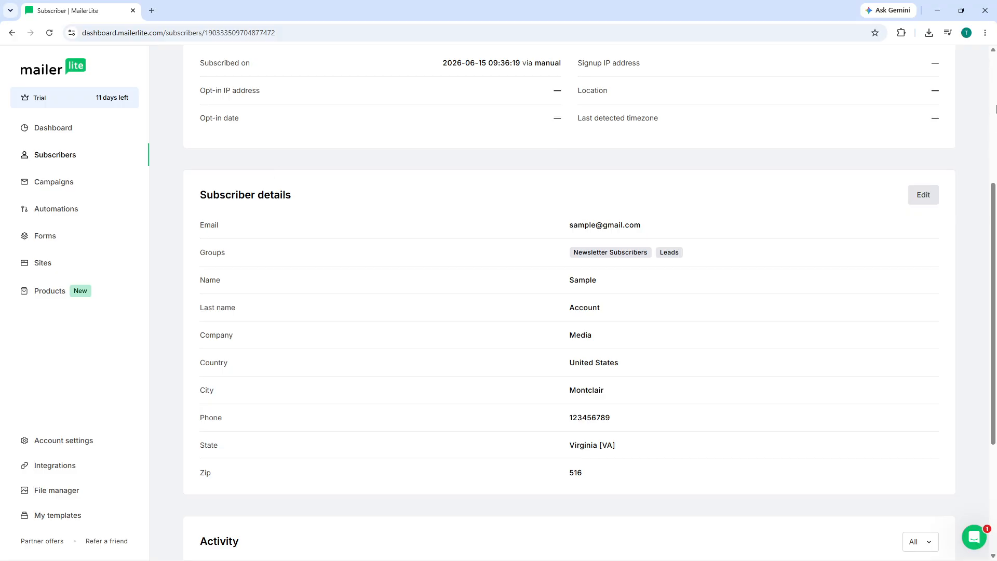
scroll(995, 161, up, 5)
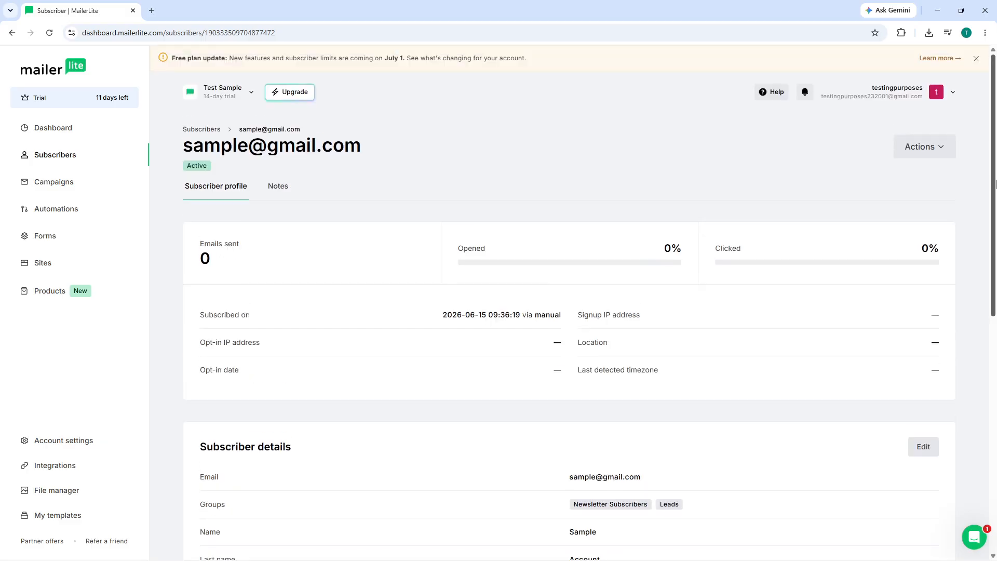
Step: Check which actions are available for this subscriber and look over the profile's details and activity log
click(941, 147)
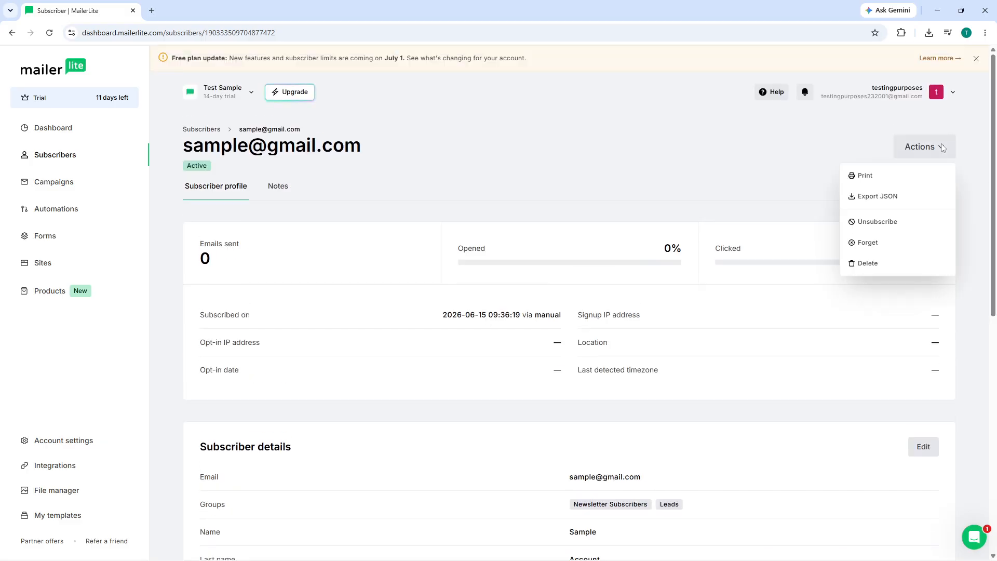
click(941, 147)
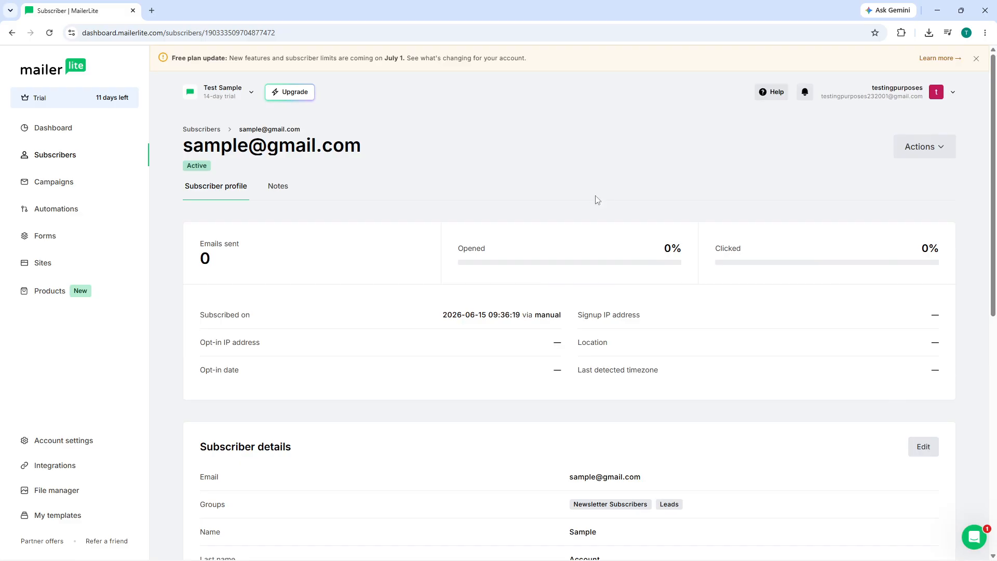
scroll(579, 180, down, 2)
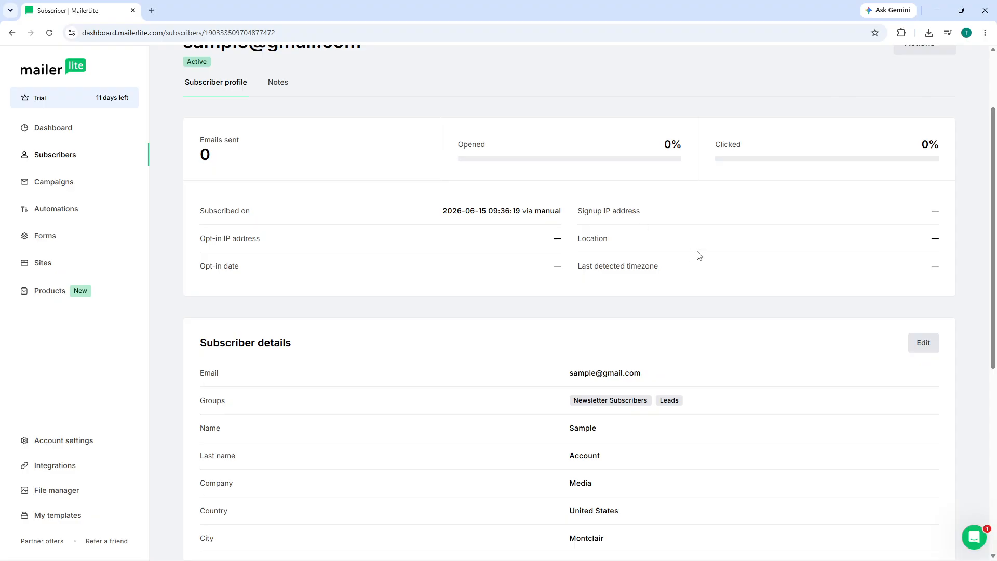
scroll(698, 256, down, 2)
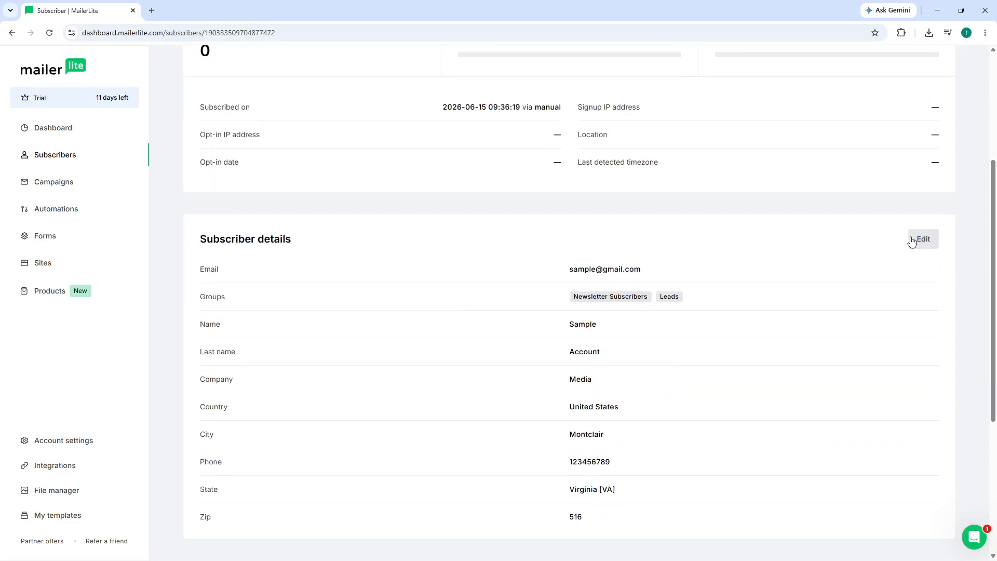
scroll(858, 242, down, 2)
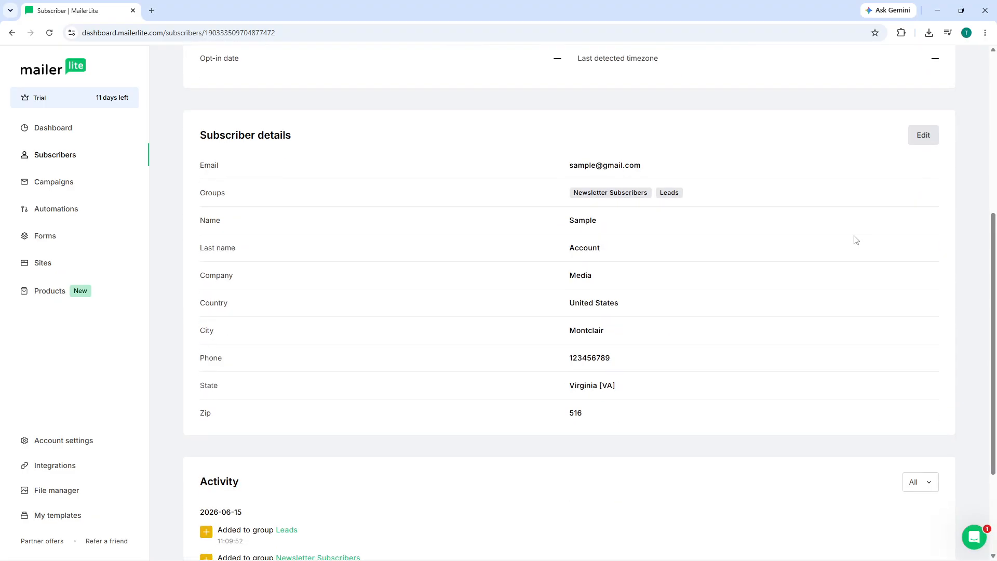
scroll(855, 239, down, 3)
scroll(854, 237, up, 4)
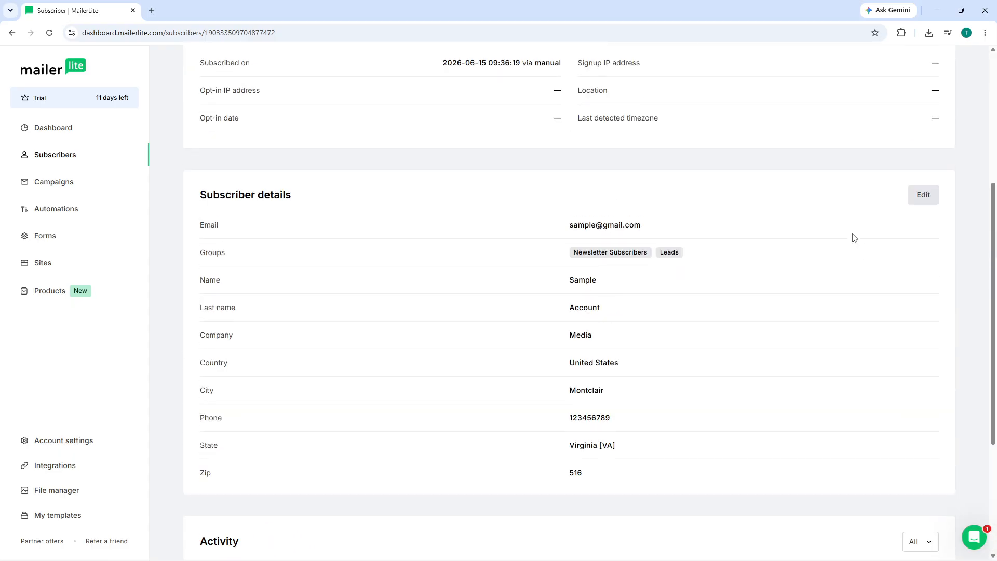
scroll(854, 237, up, 5)
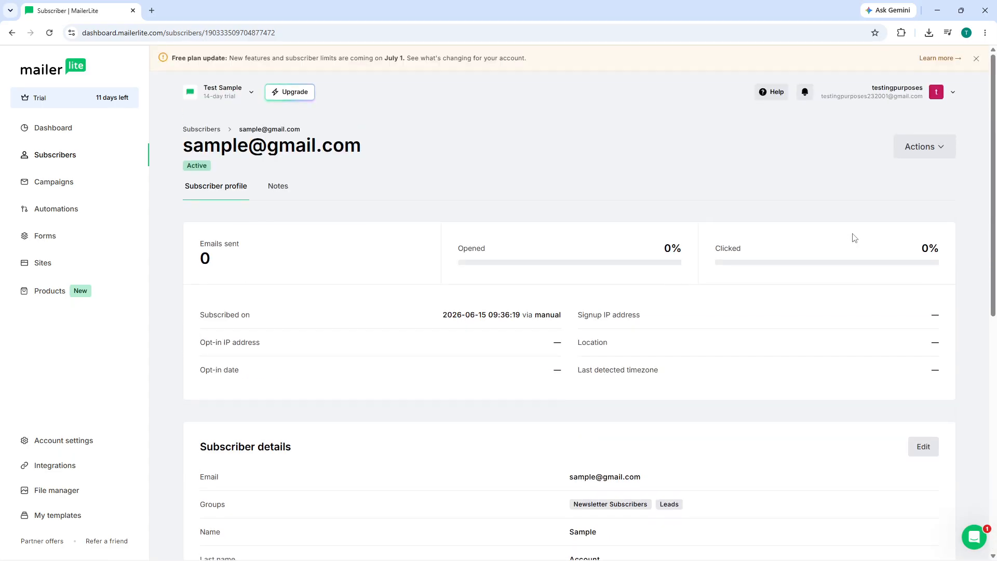
Step: In the subscriber's details, add the Premium Customers group and remove the Newsletter Subscribers and Leads groups
scroll(930, 338, down, 2)
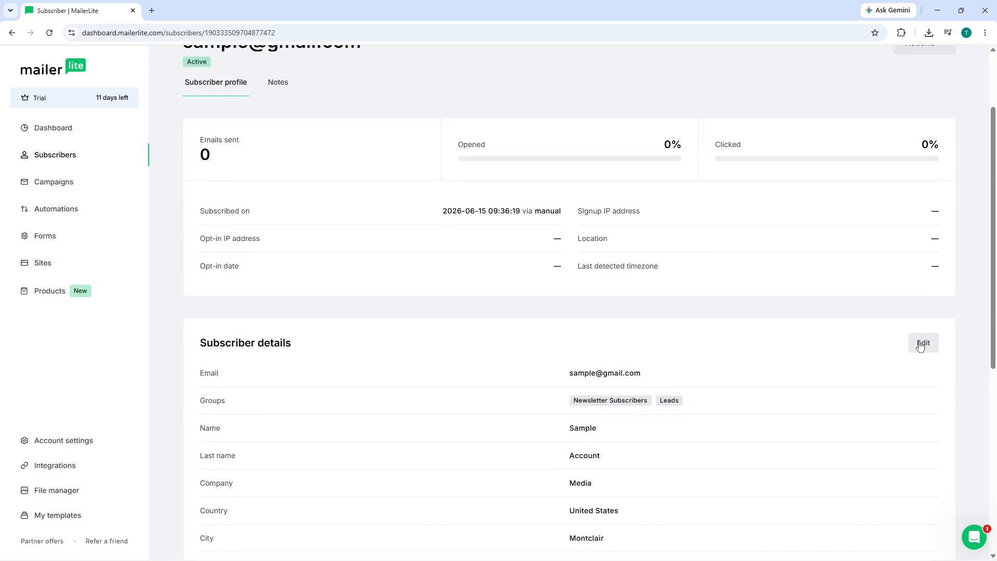
click(921, 345)
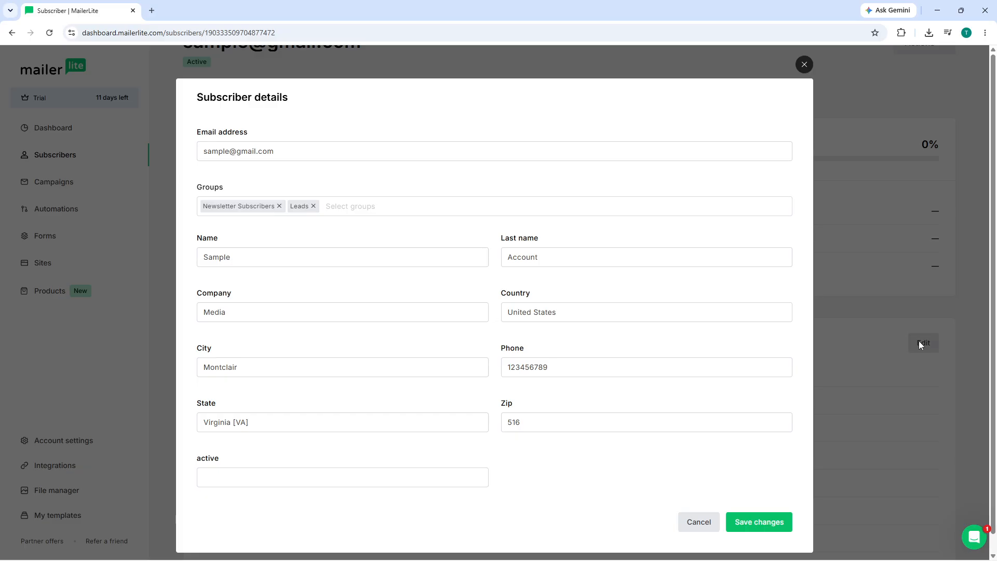
click(352, 206)
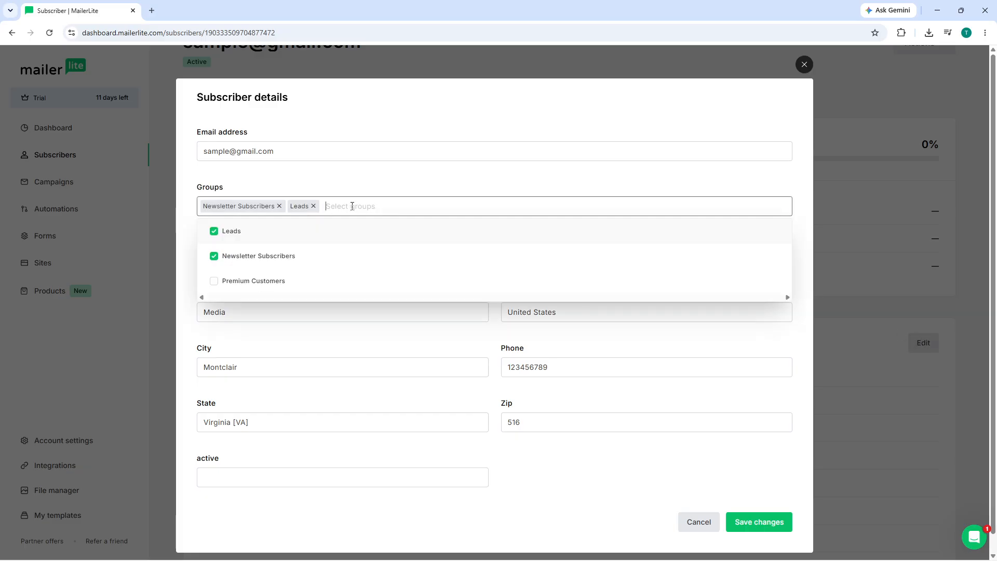
click(275, 285)
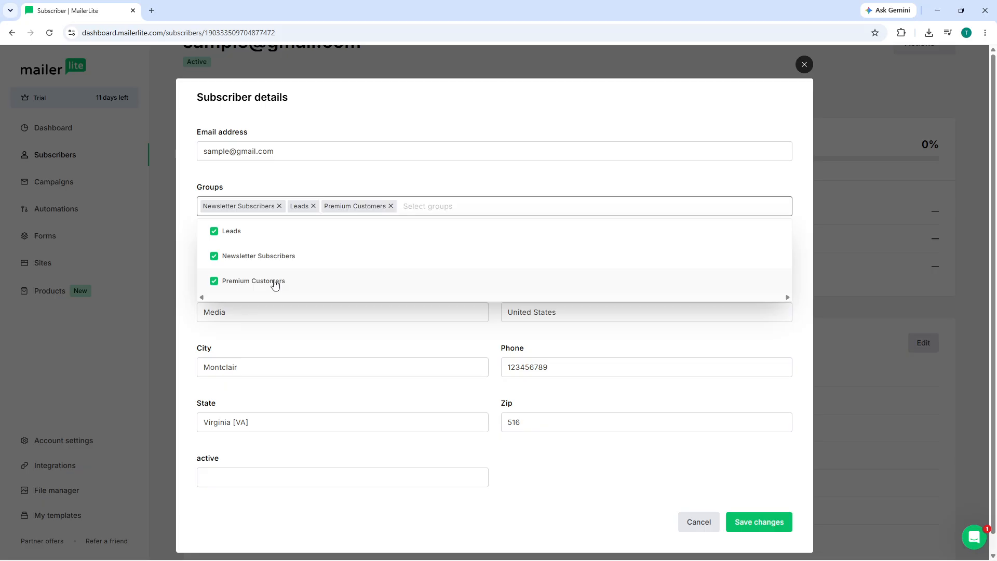
click(262, 256)
click(260, 239)
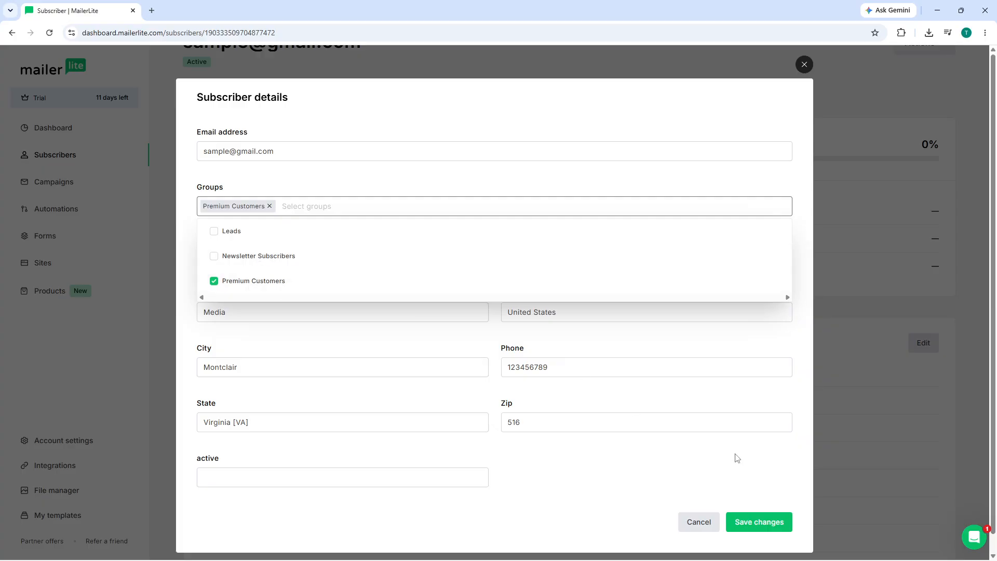
Step: Create a new group "Webinar Attendees" for the subscriber and save the changes to the details
click(612, 487)
click(325, 206)
text(Webinar Attendees)
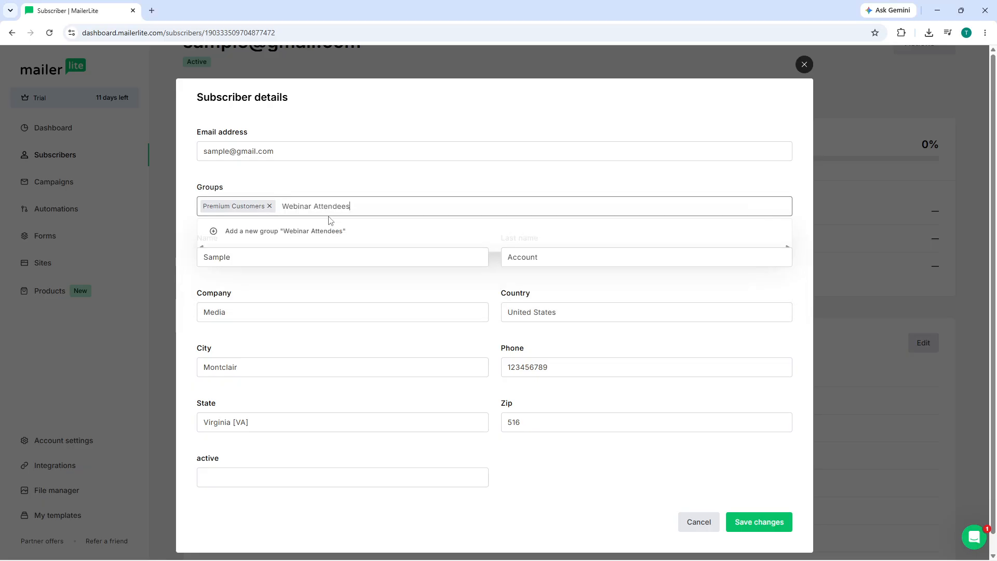
click(328, 228)
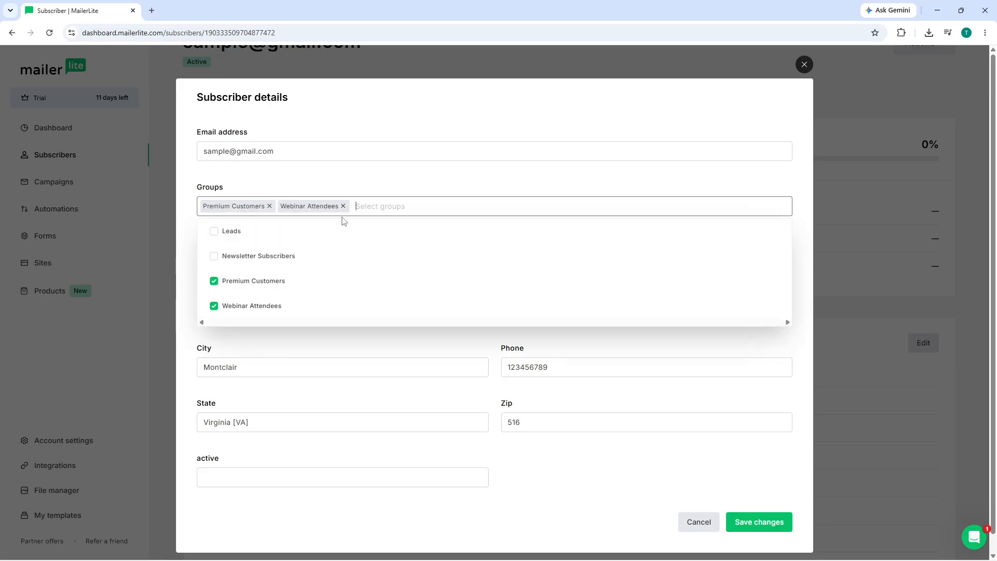
click(406, 189)
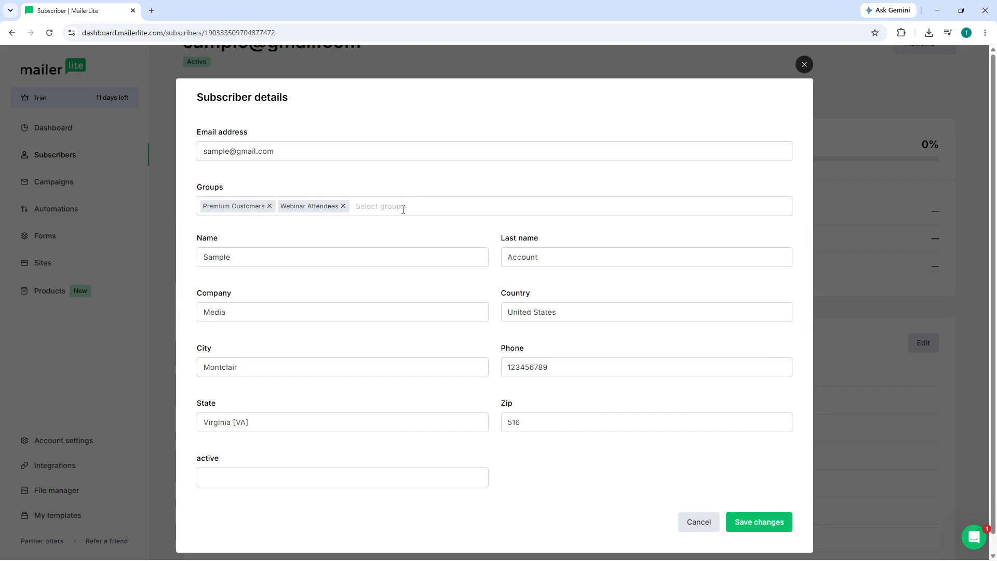
click(758, 525)
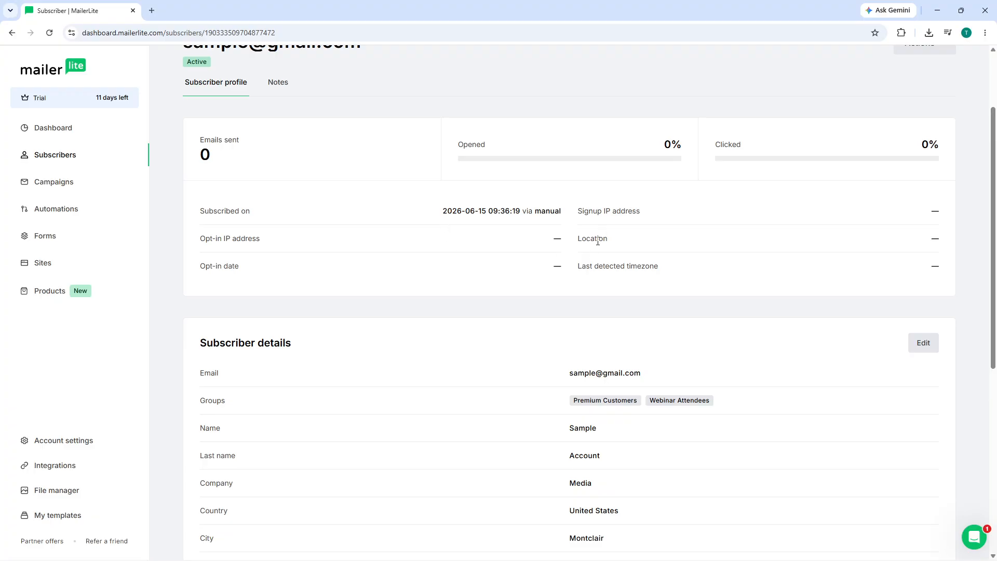
Step: Review the subscriber's profile, checking the assigned groups and the activity log
scroll(273, 215, up, 2)
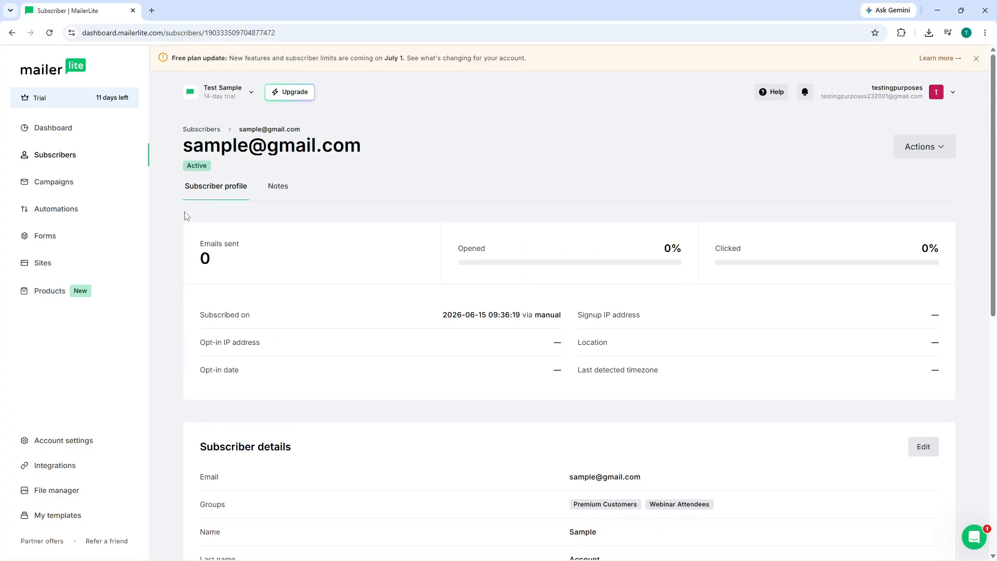
scroll(314, 232, down, 8)
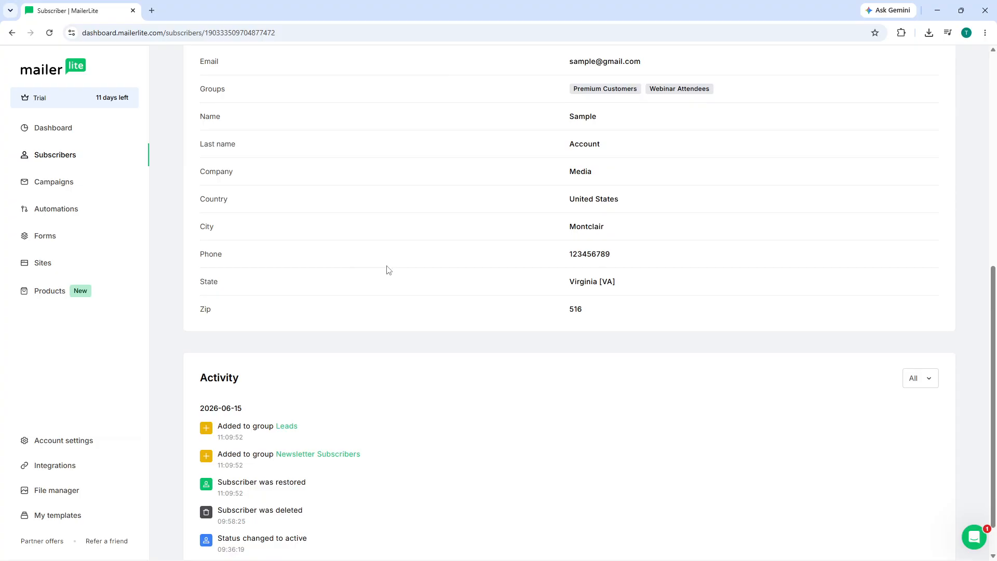
scroll(565, 249, up, 4)
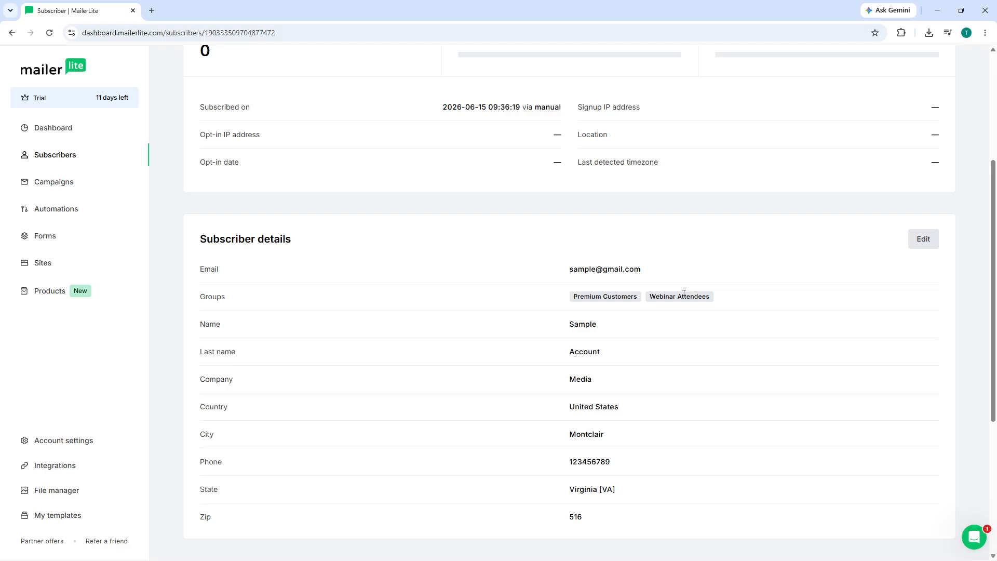
drag(712, 301, 652, 307)
click(726, 305)
scroll(384, 229, up, 5)
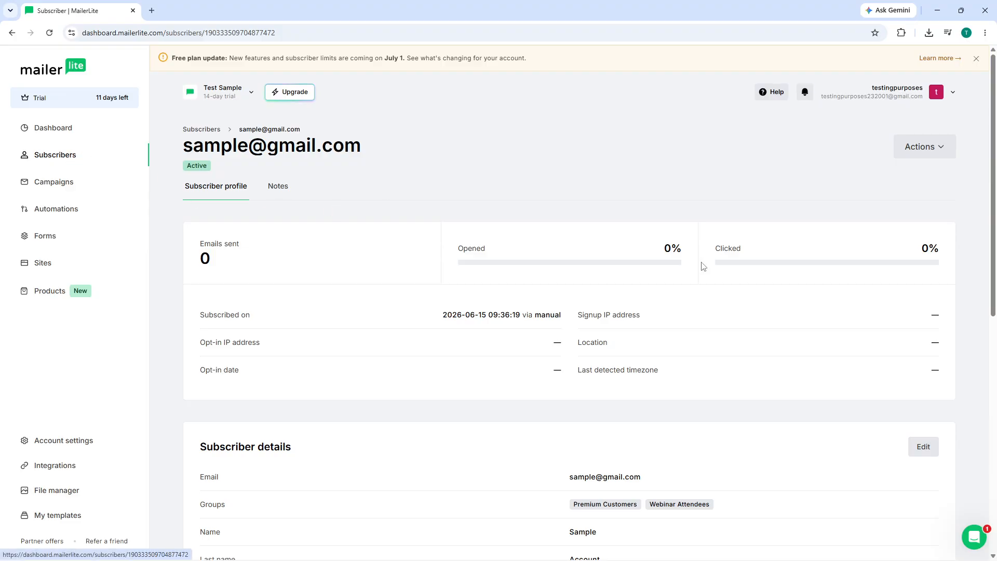
scroll(701, 265, down, 4)
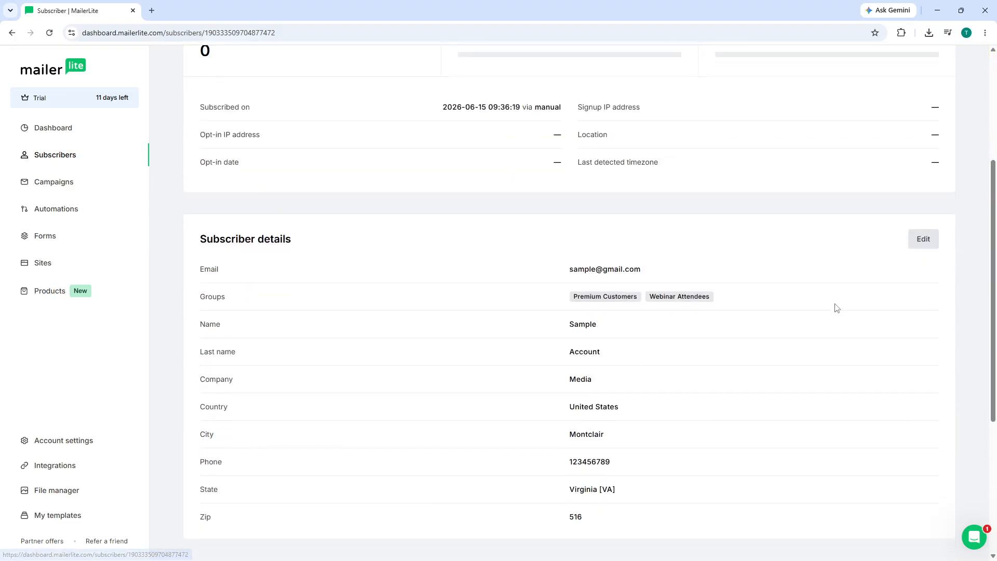
Step: In the subscriber's details, remove the Premium Customers group, add it back, and save the changes
click(926, 238)
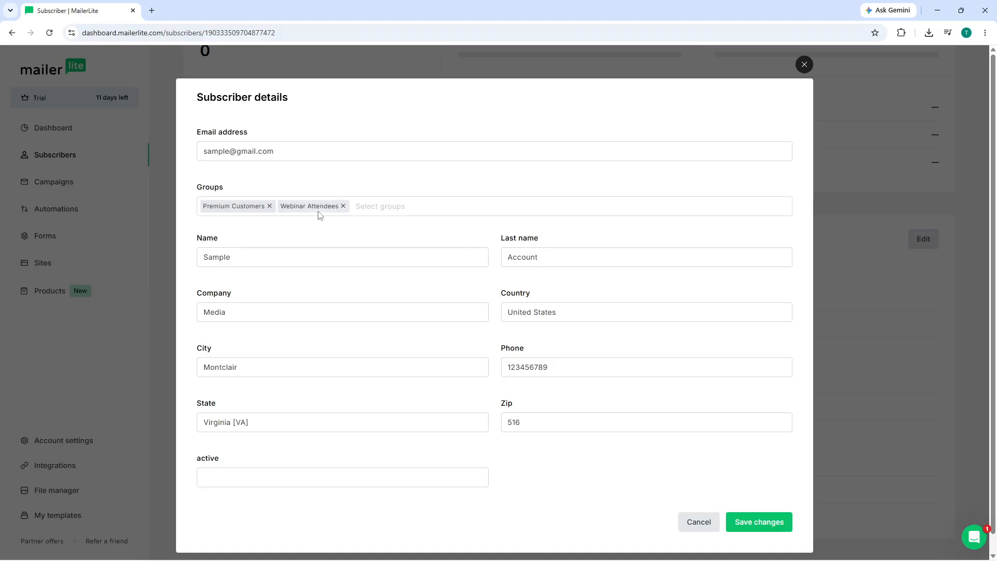
click(269, 207)
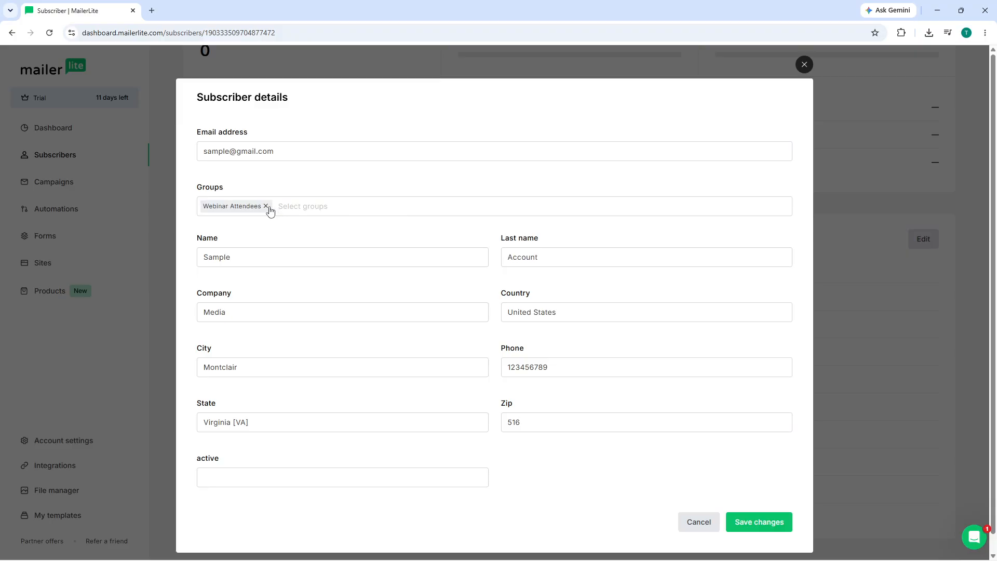
click(294, 205)
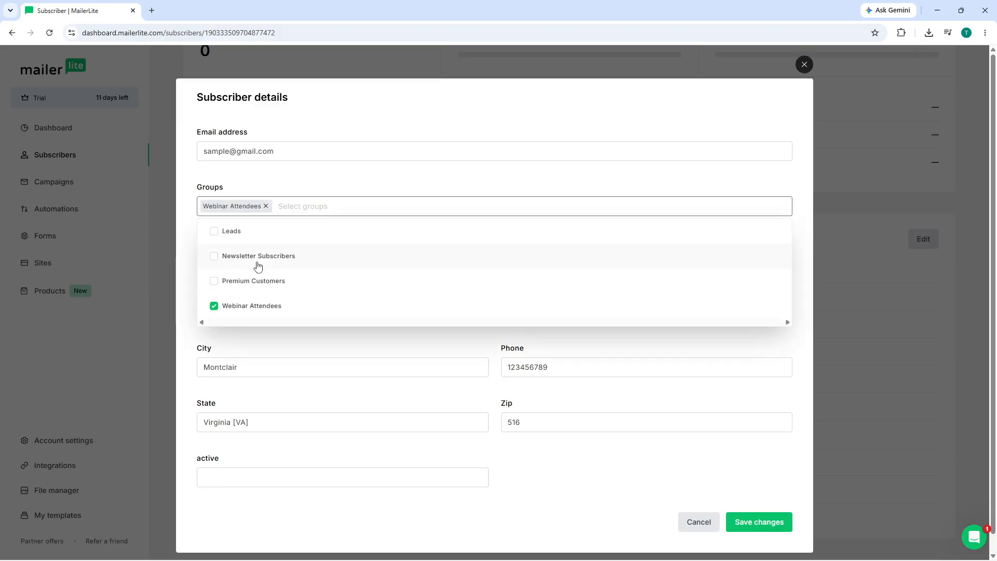
click(253, 279)
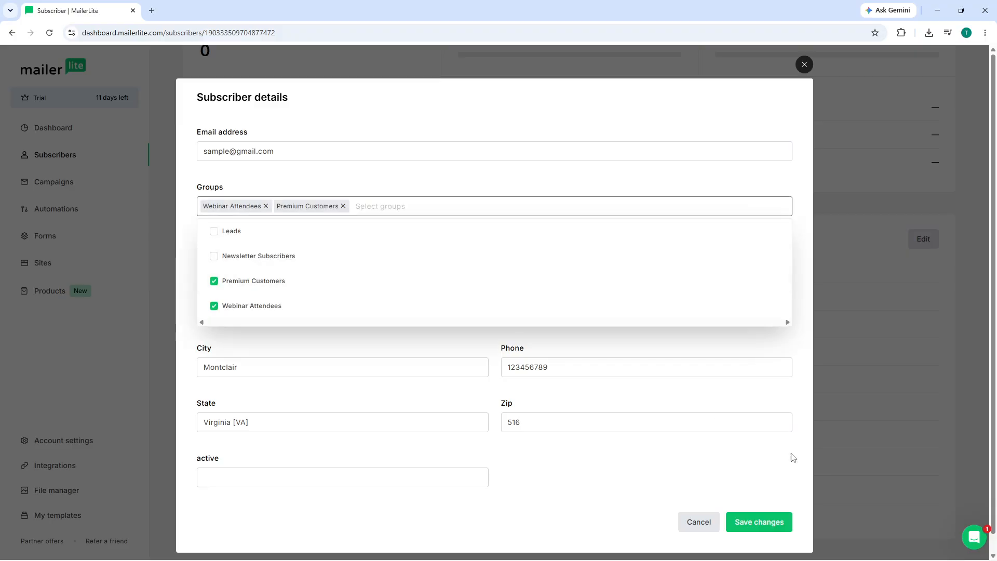
click(769, 516)
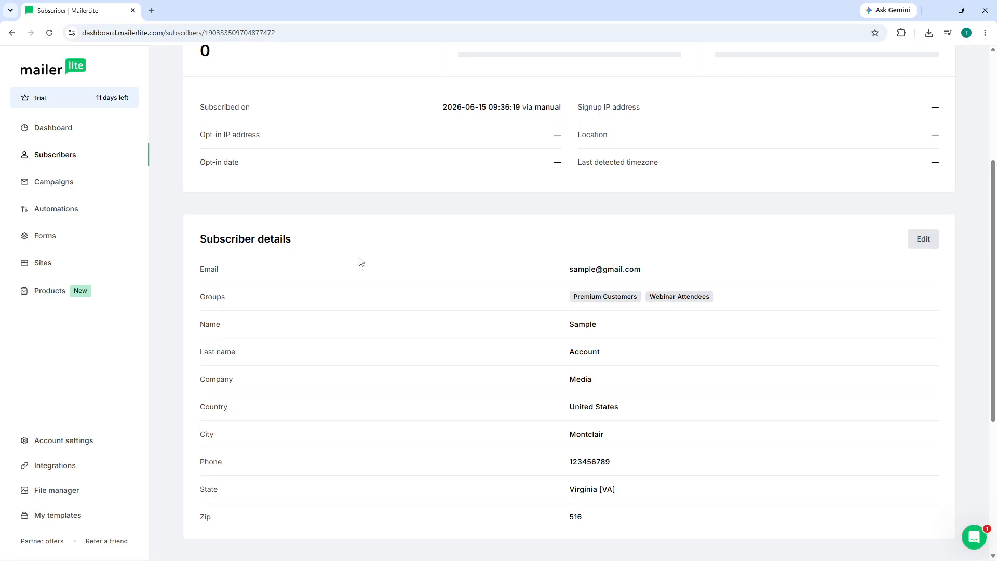
Step: In the list of all subscribers, select the first three subscribers and add them to the Leads group
click(101, 162)
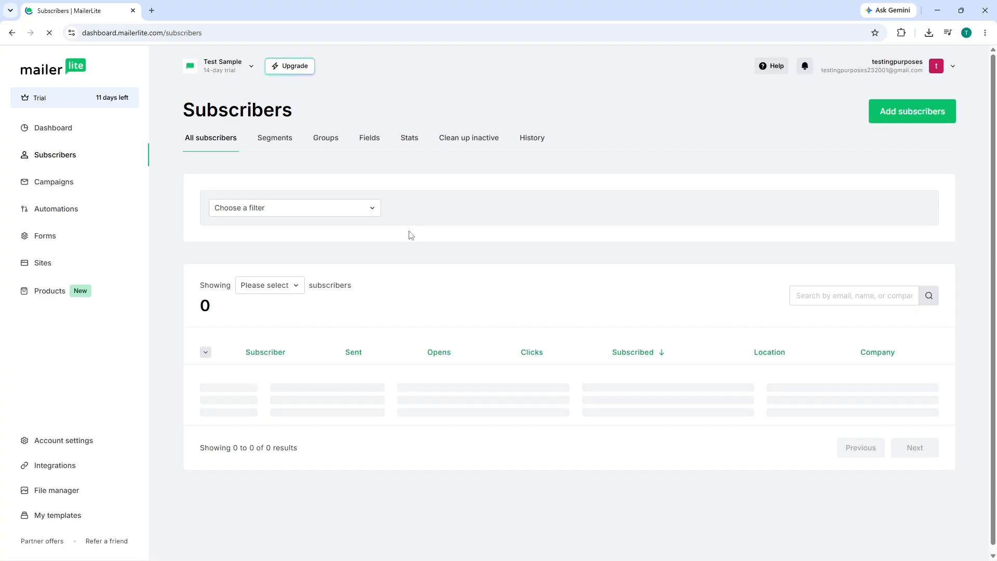
scroll(268, 372, down, 4)
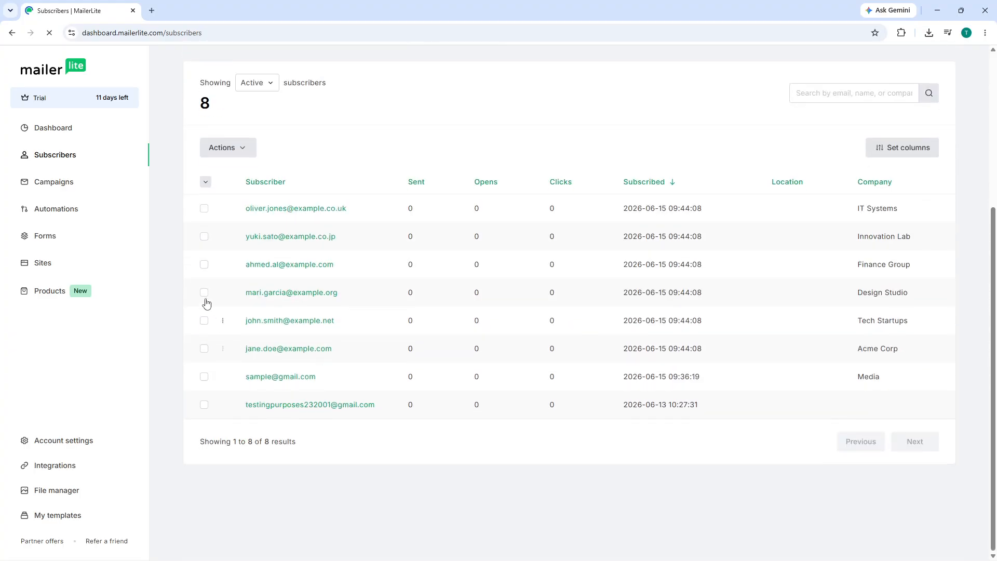
click(204, 208)
click(204, 237)
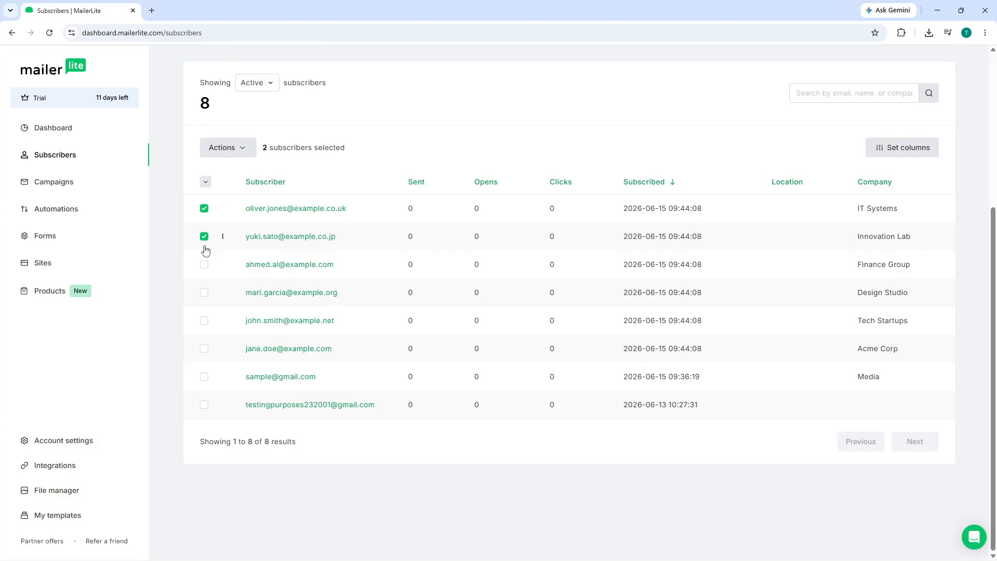
click(204, 264)
click(235, 150)
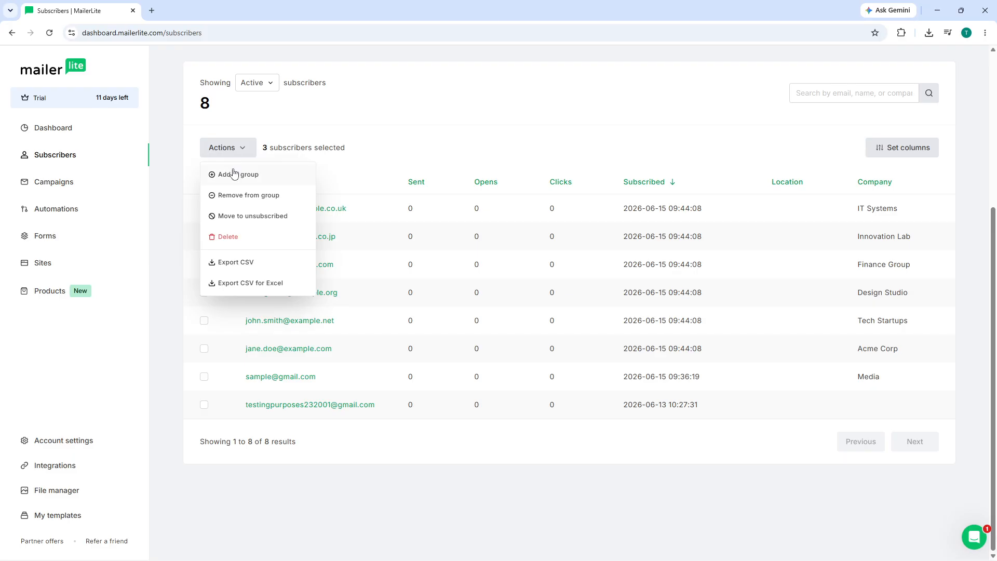
click(234, 174)
click(436, 300)
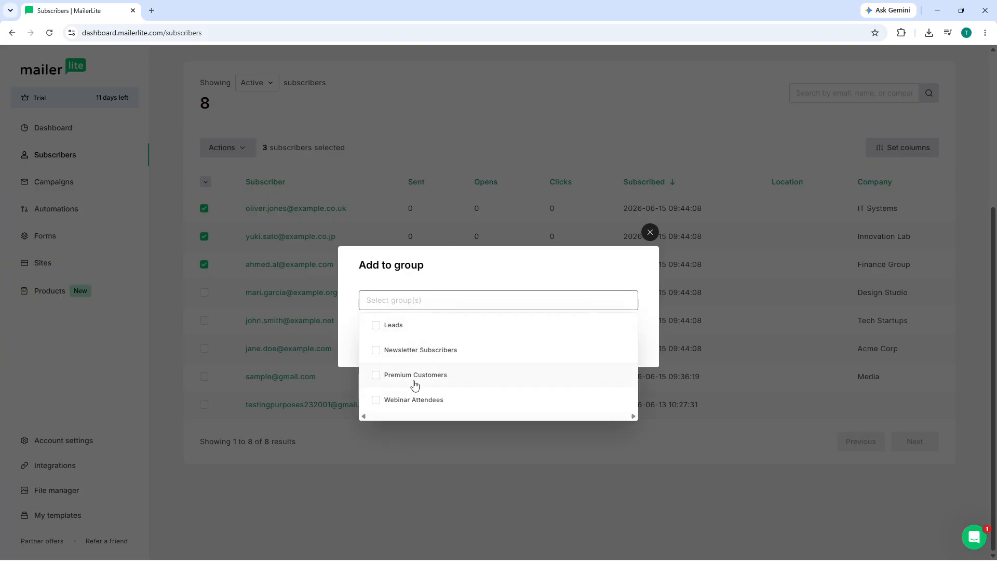
drag(418, 399, 416, 336)
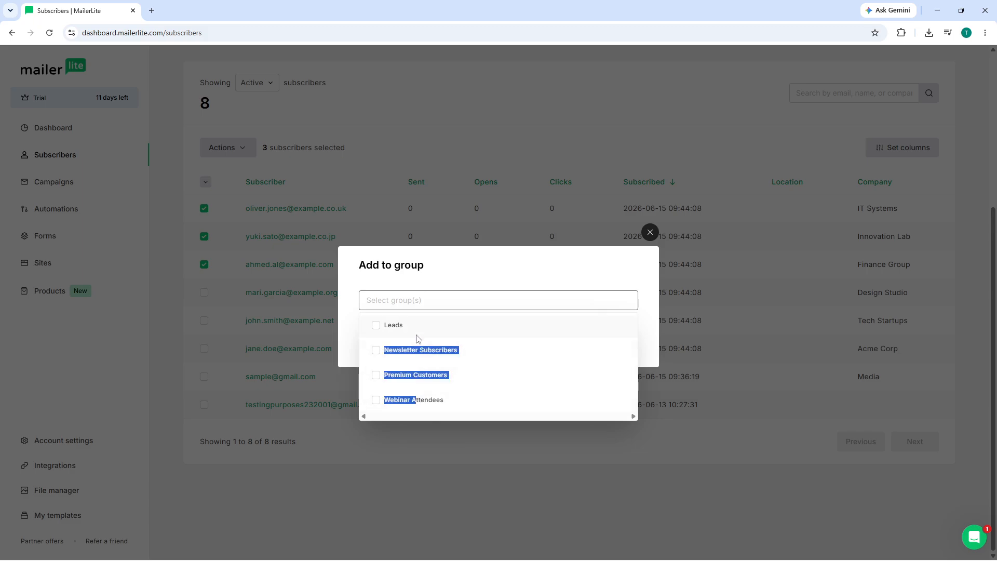
click(414, 327)
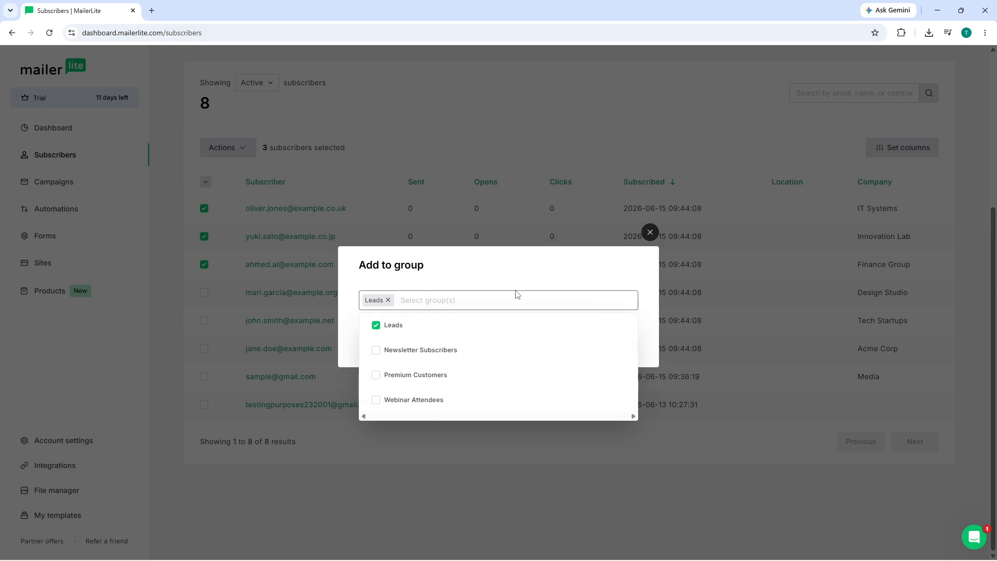
click(517, 272)
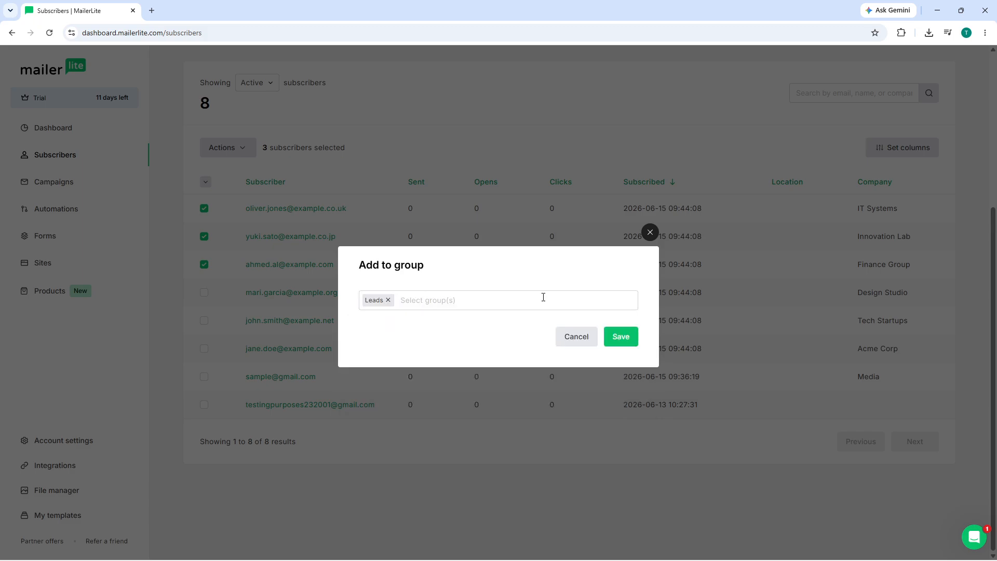
click(616, 337)
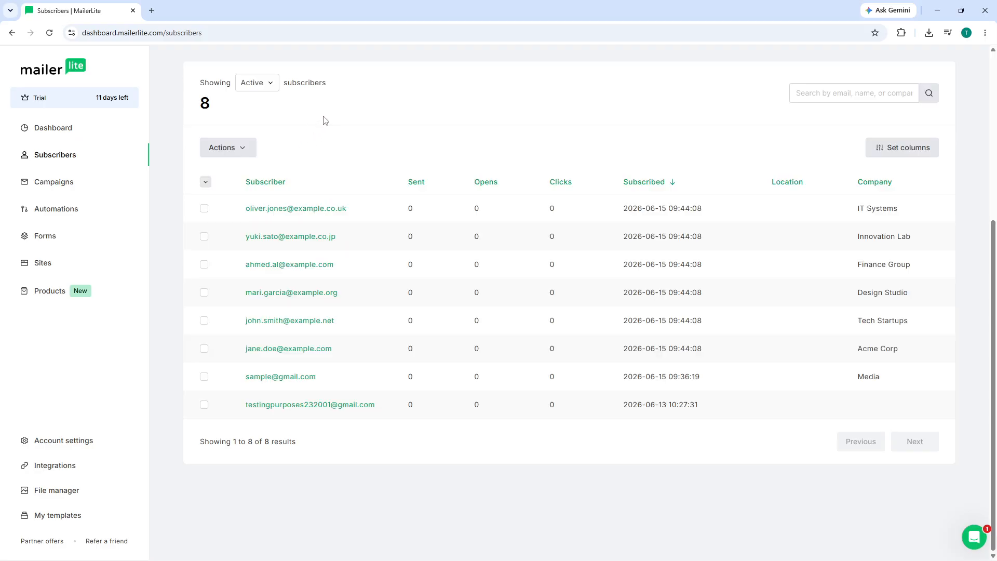
Step: View the Leads group from the groups overview and check which subscribers belong to it
scroll(325, 120, up, 5)
click(324, 169)
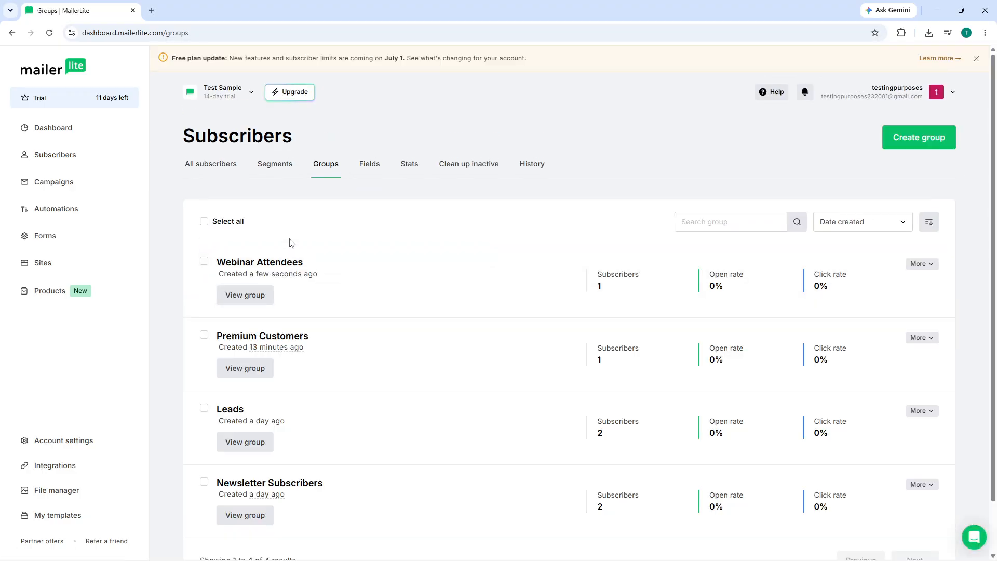
scroll(363, 250, down, 2)
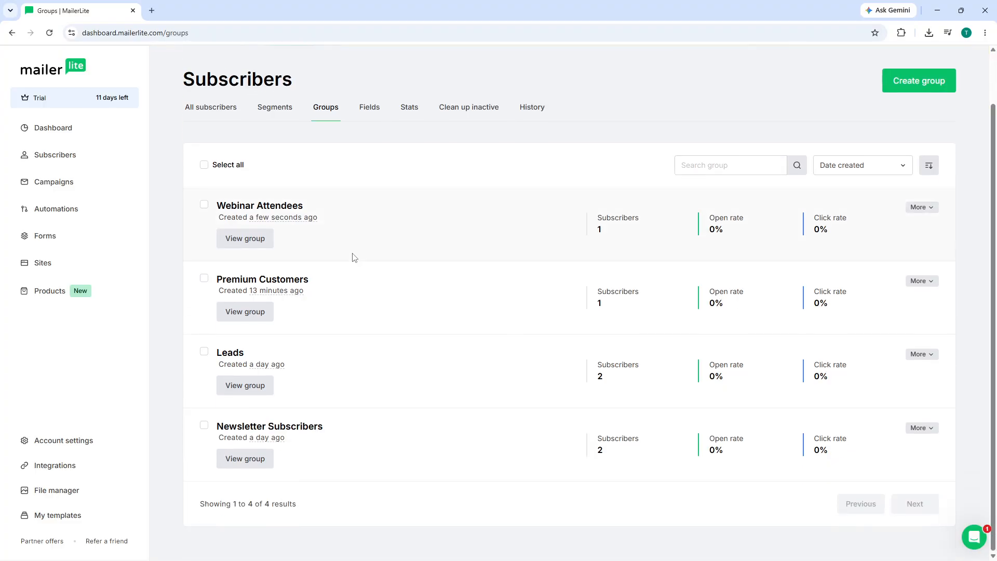
click(246, 393)
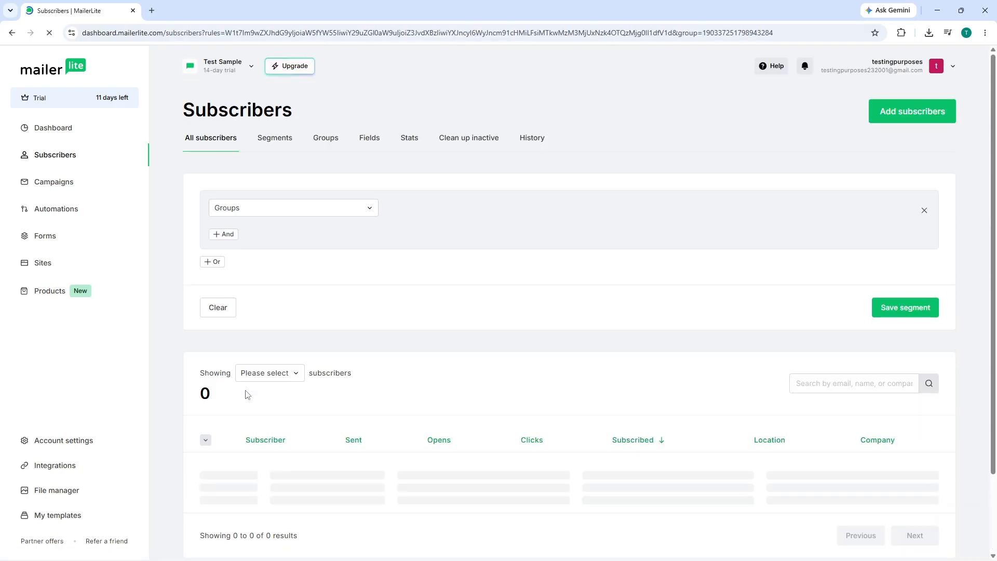
scroll(412, 343, down, 3)
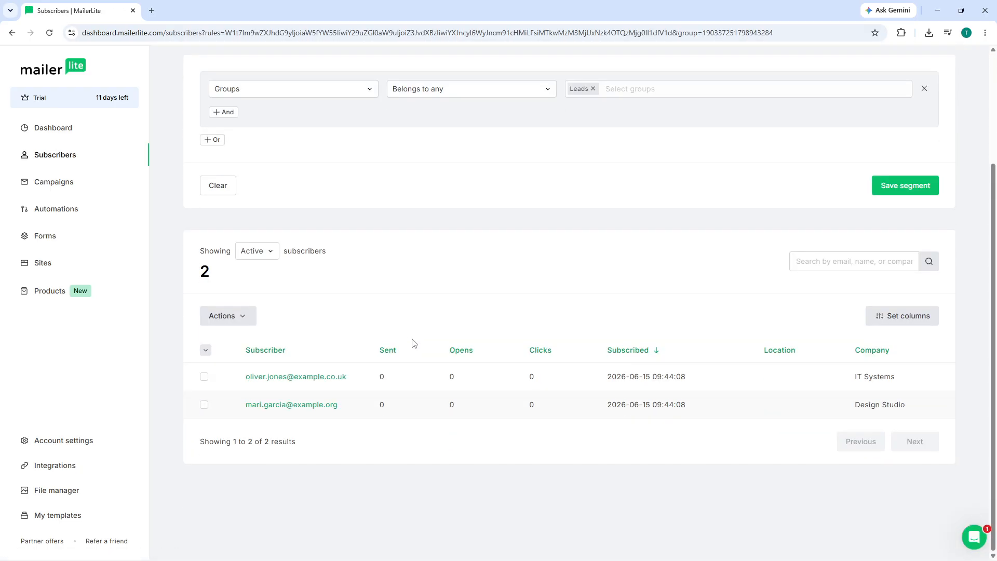
scroll(373, 334, up, 3)
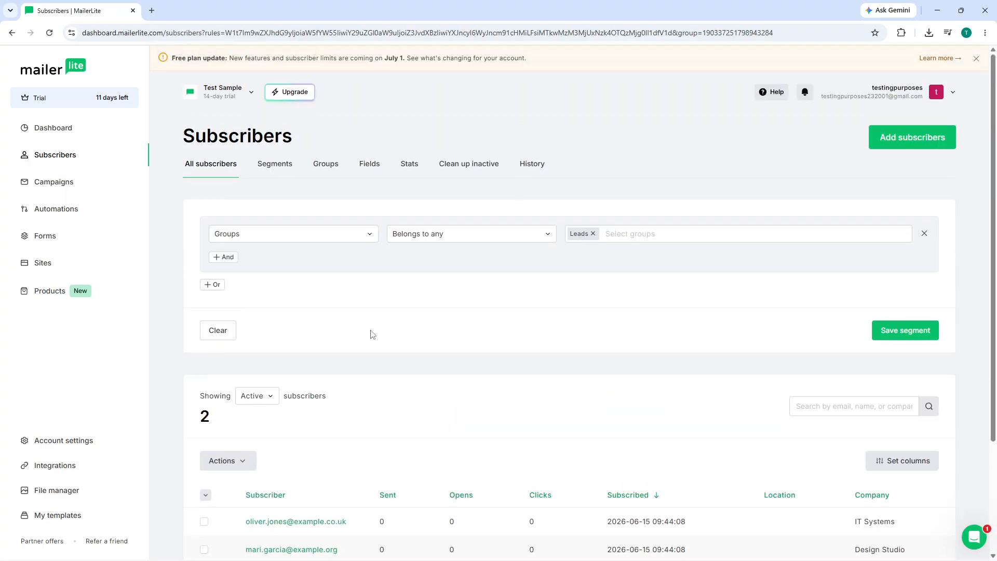
scroll(373, 334, down, 3)
scroll(373, 333, up, 3)
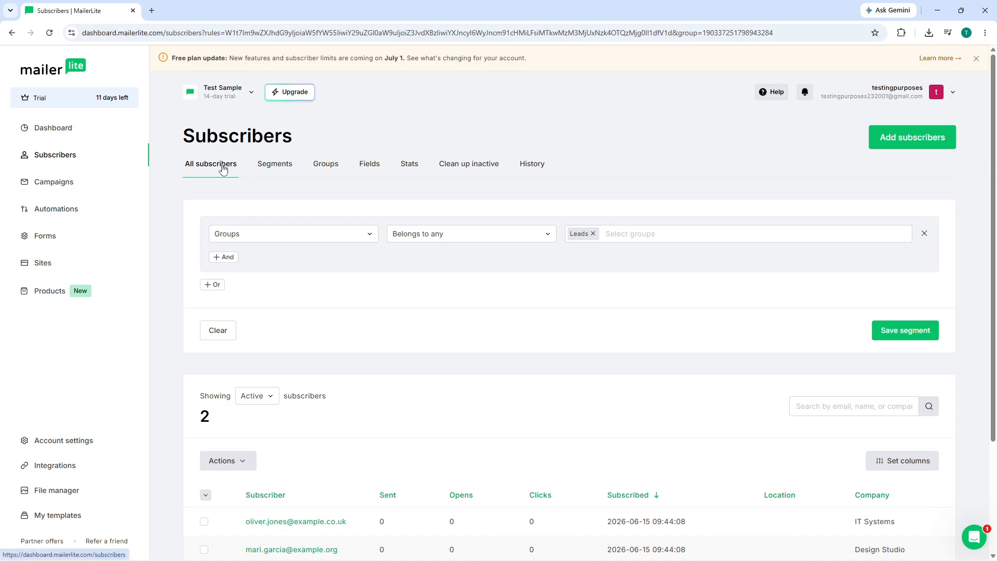
scroll(314, 198, down, 3)
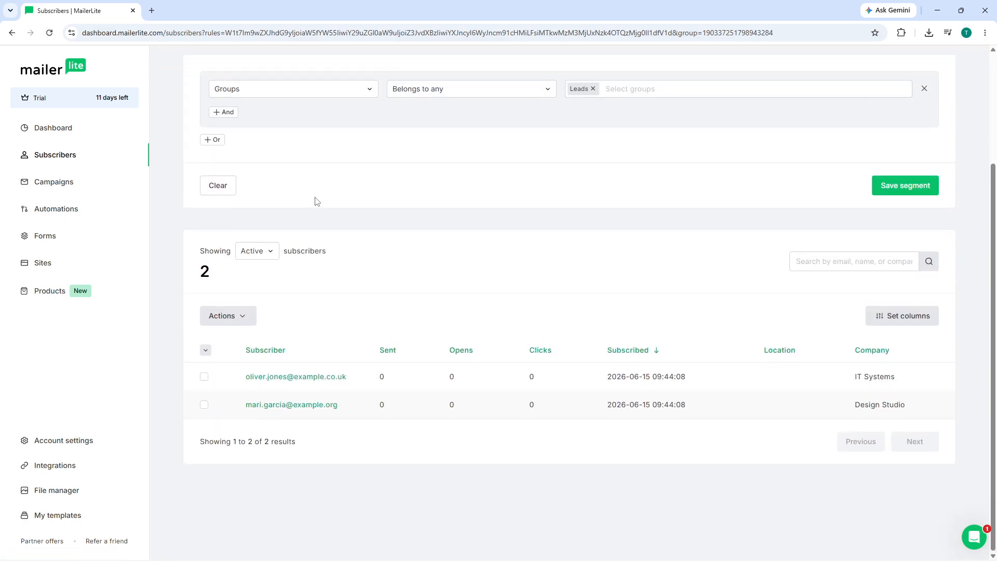
scroll(314, 200, up, 2)
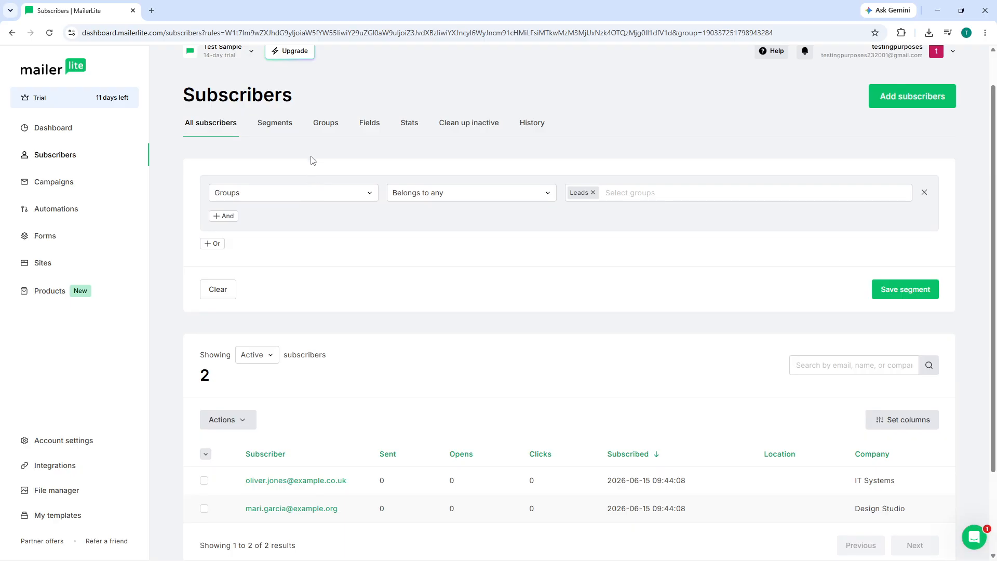
Step: Return to all subscribers, check the group membership in the Finance Group subscriber's profile, and go back to the list
click(209, 129)
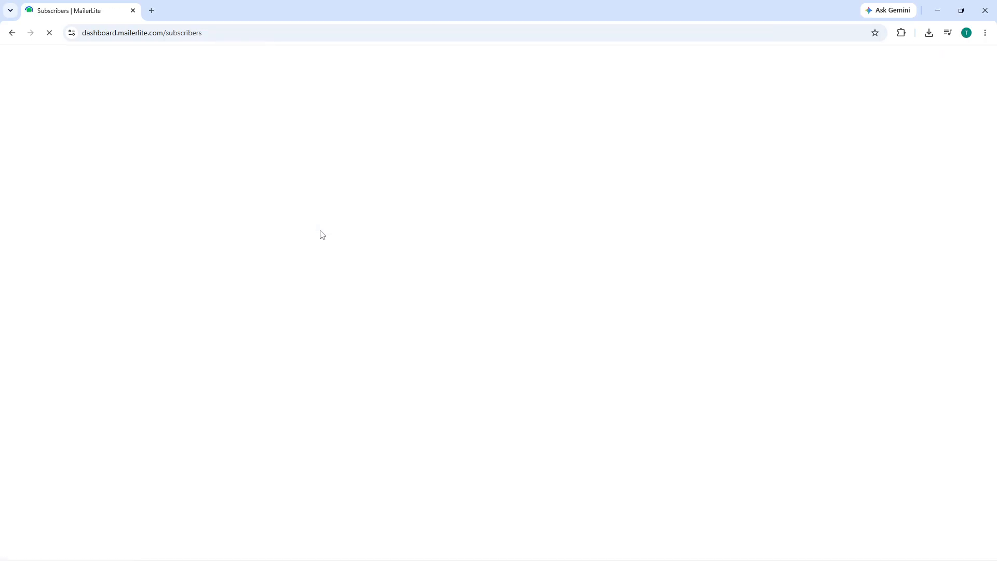
scroll(309, 259, down, 4)
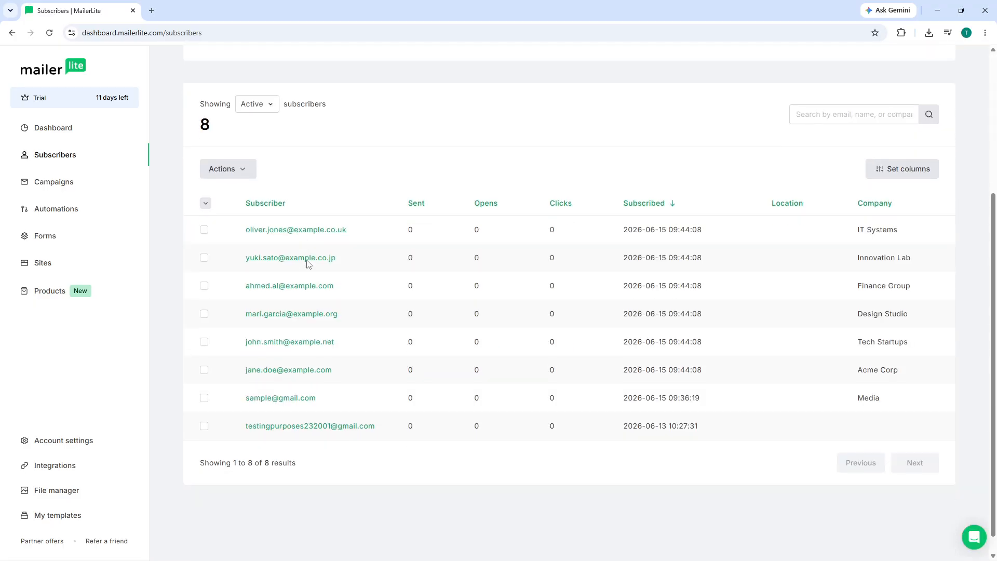
click(204, 230)
click(204, 257)
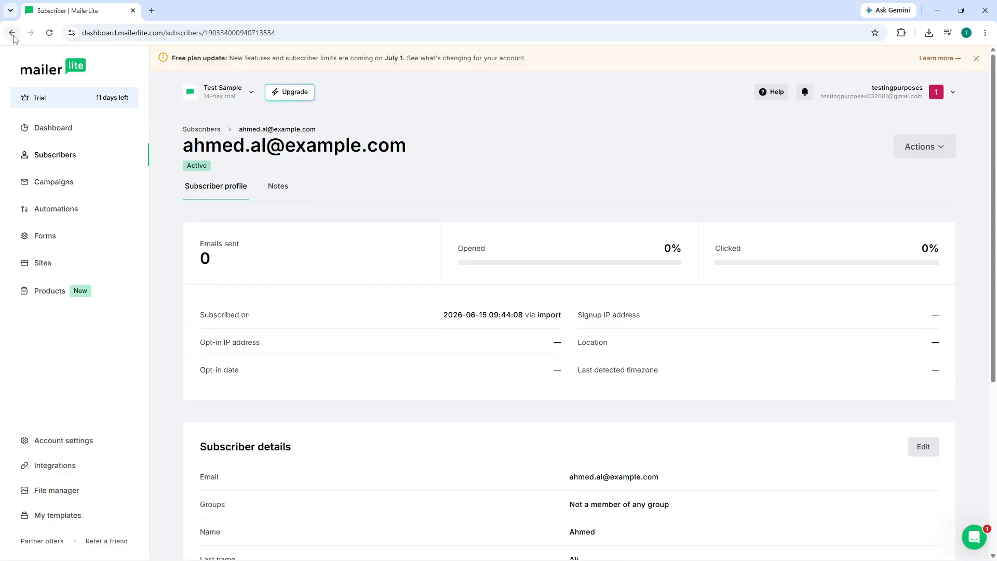
scroll(364, 197, down, 4)
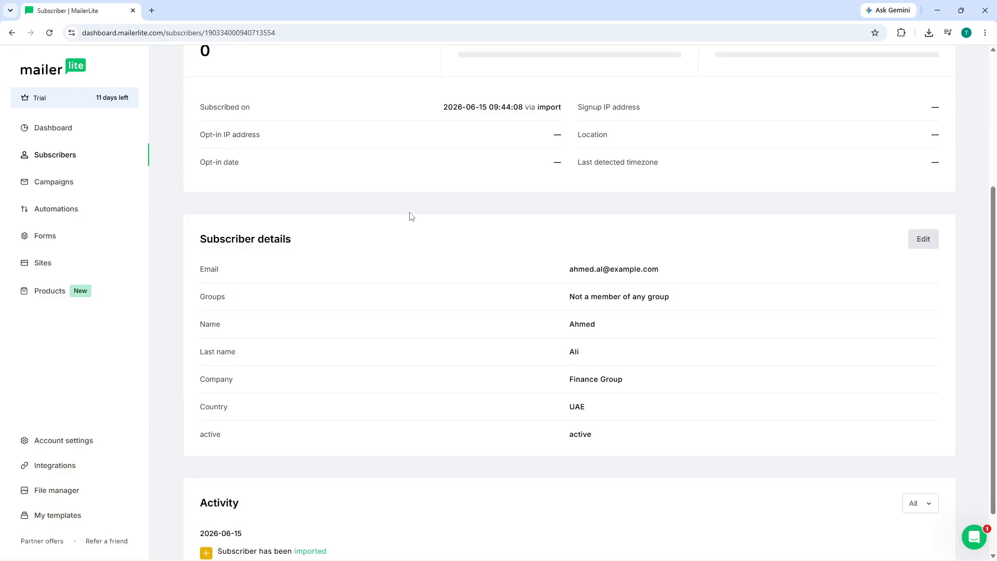
click(11, 34)
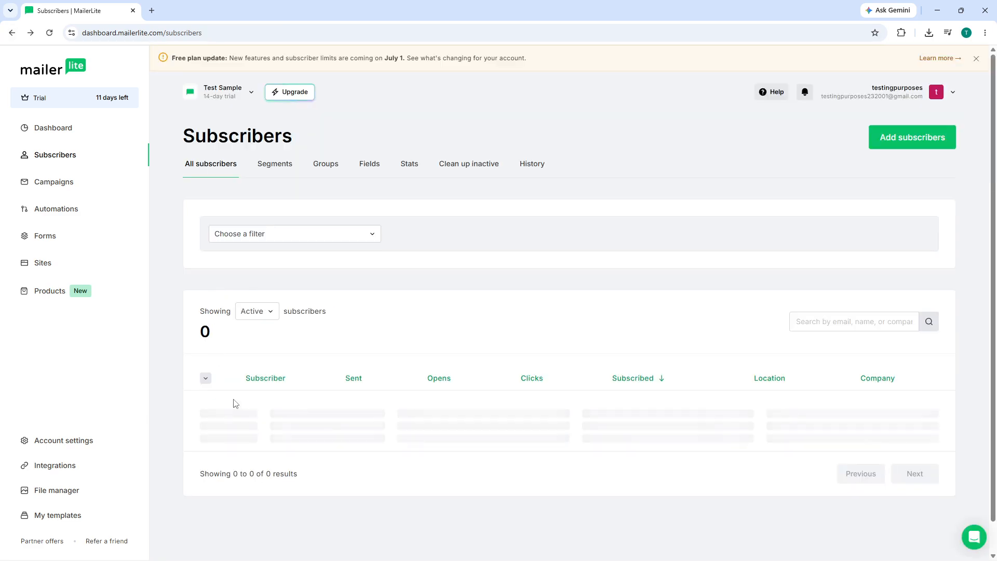
Step: Select only the Finance Group subscriber in the list and add that subscriber to the Leads group
scroll(235, 403, down, 4)
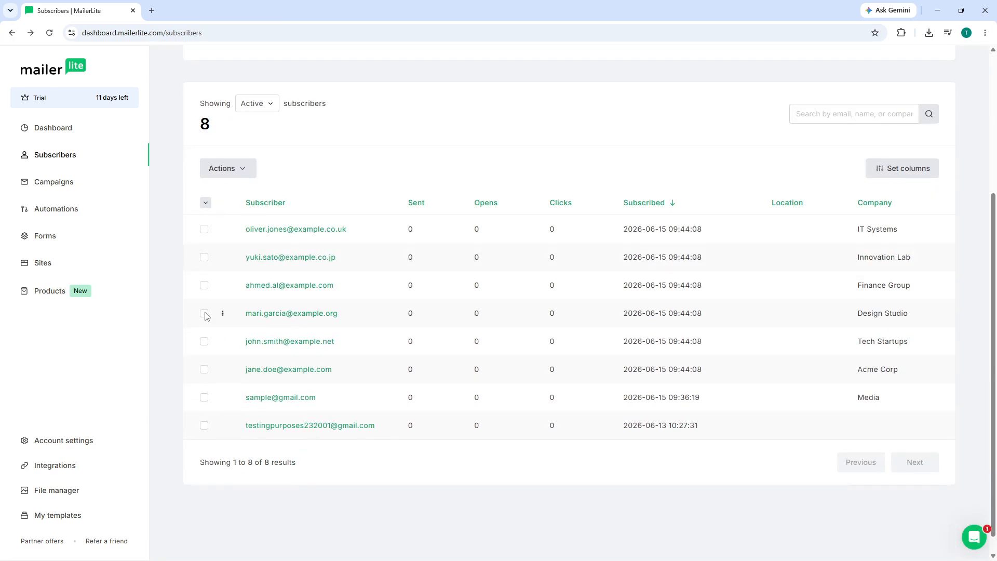
click(204, 286)
click(222, 286)
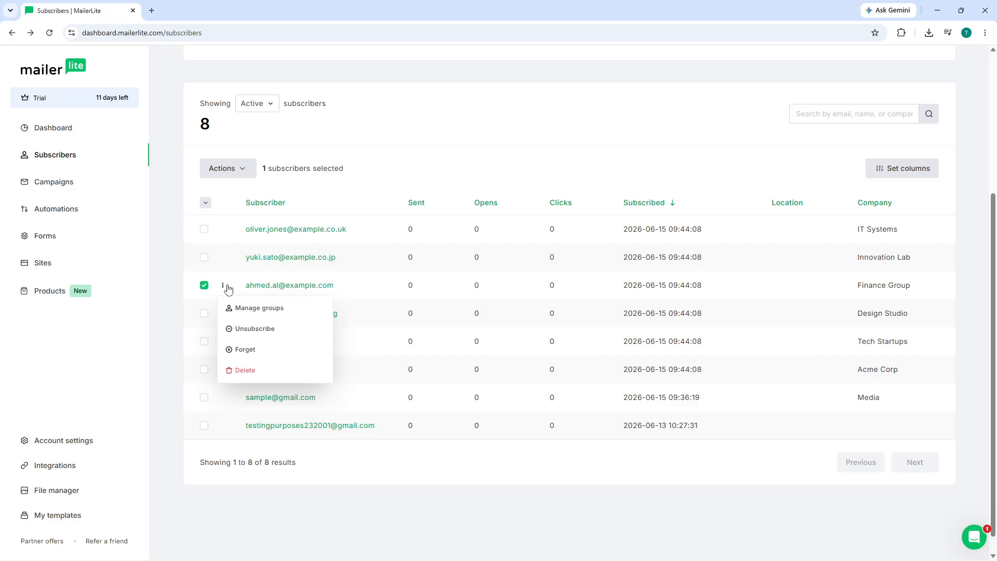
click(320, 146)
click(229, 173)
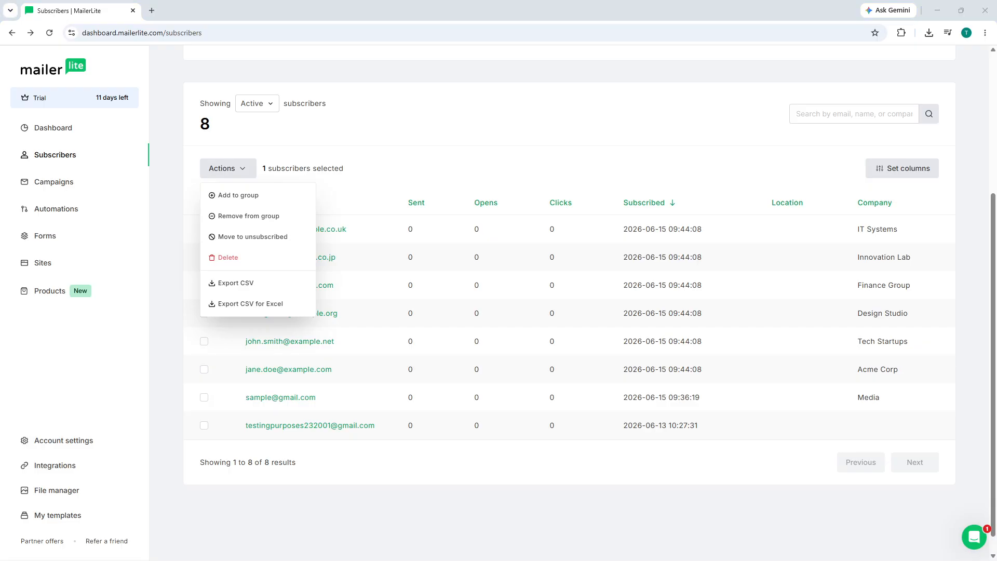
click(242, 194)
click(555, 299)
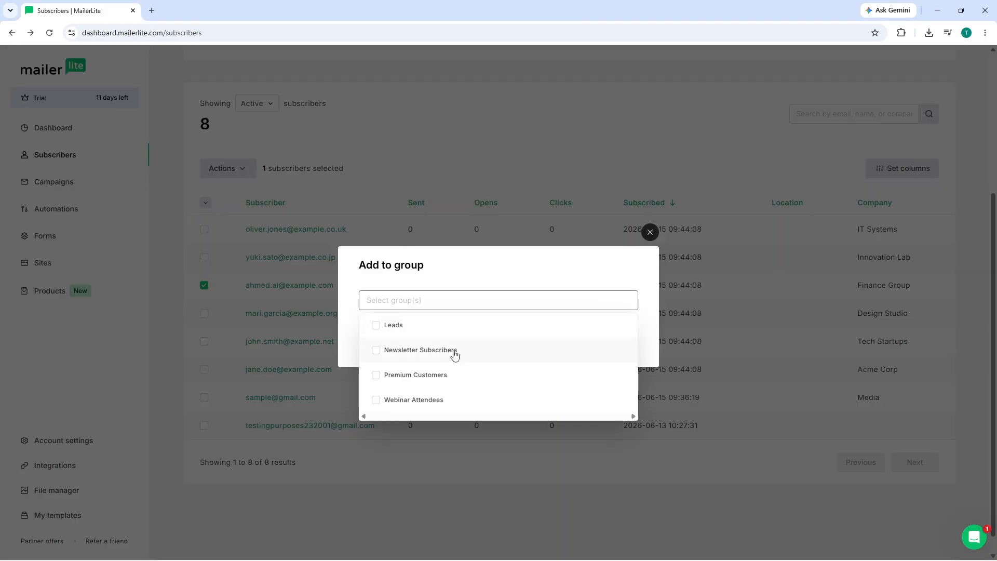
click(430, 327)
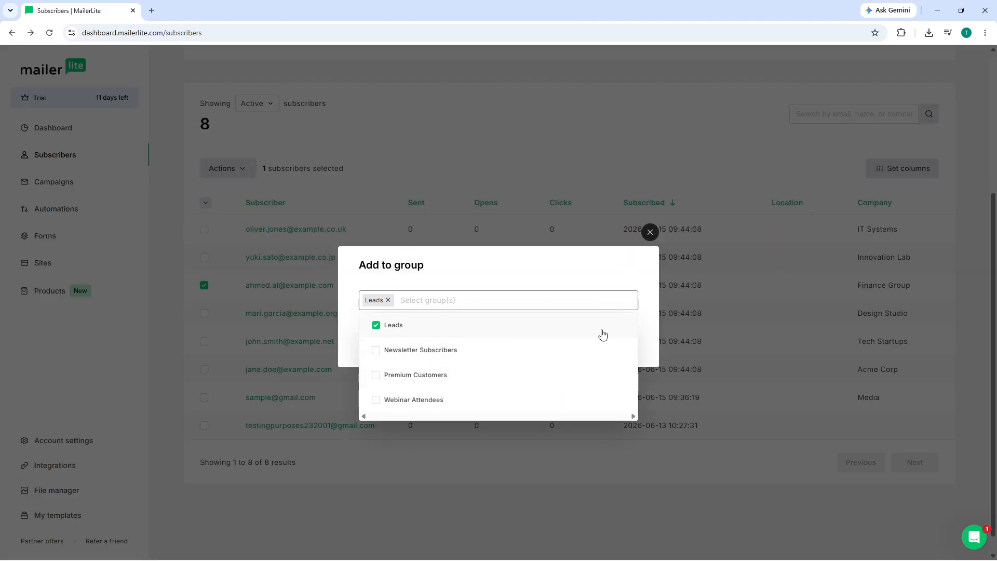
click(591, 264)
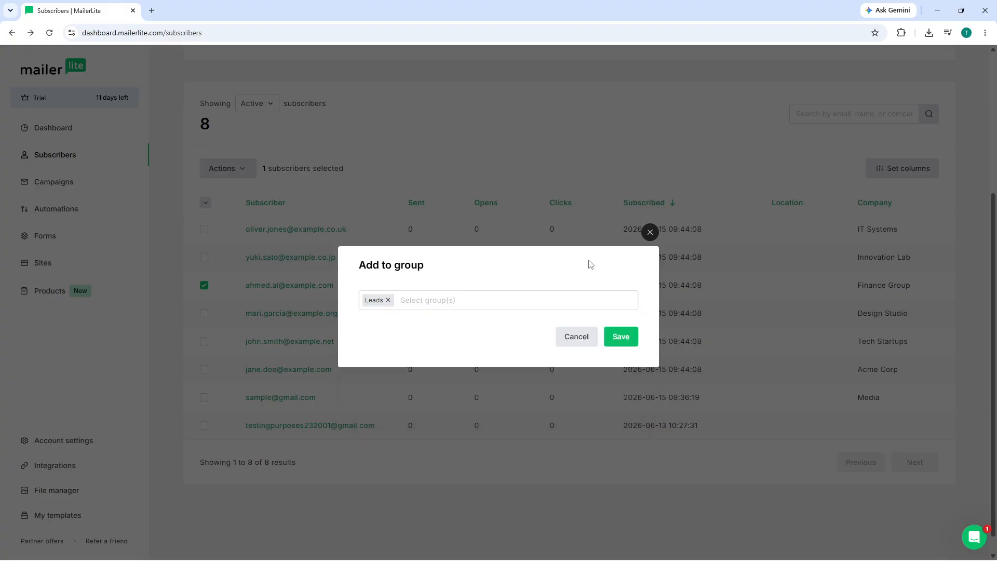
click(623, 336)
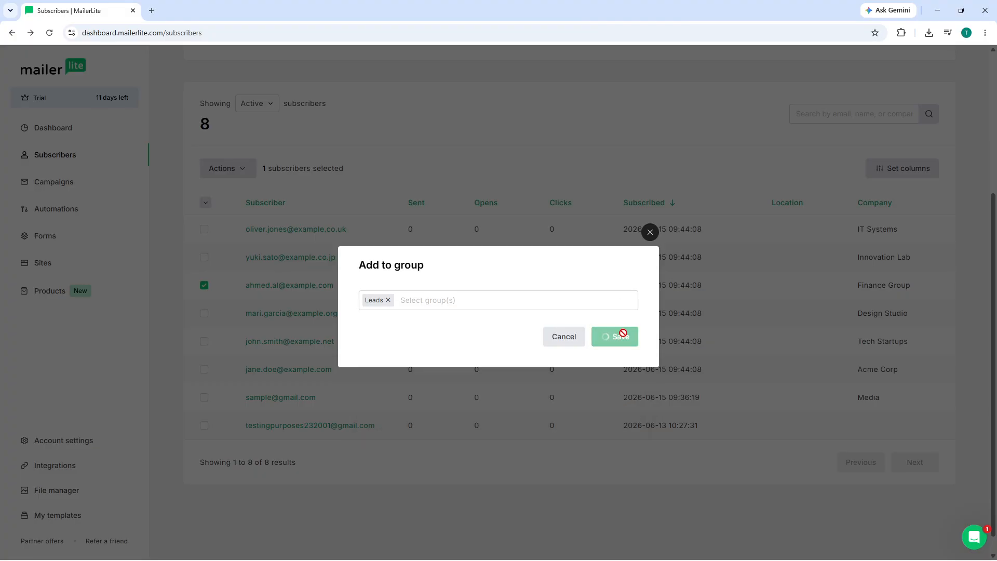
scroll(337, 270, down, 3)
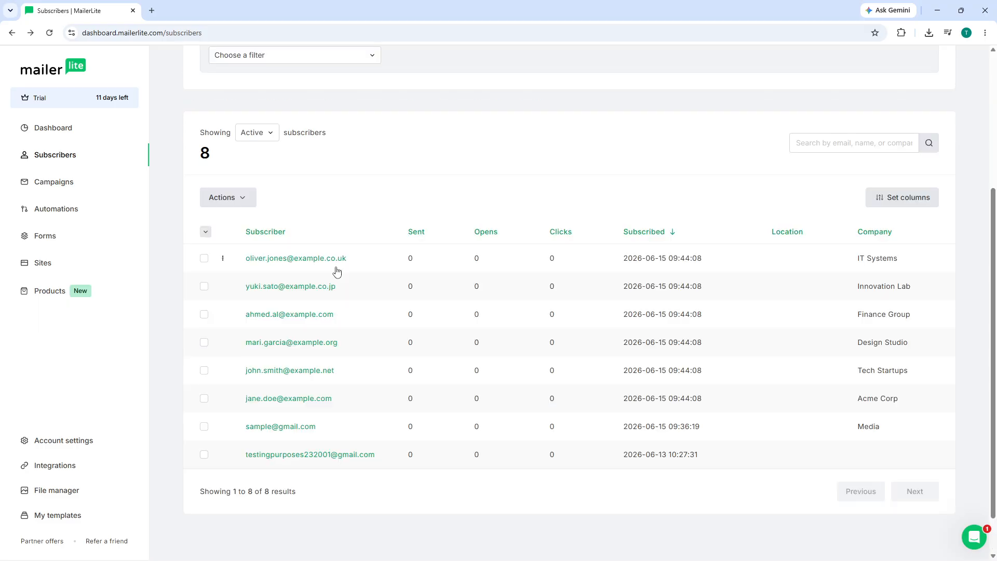
Step: Edit the Finance Group subscriber's details to assign the Leads group, save the changes, and return to the subscribers page
click(291, 317)
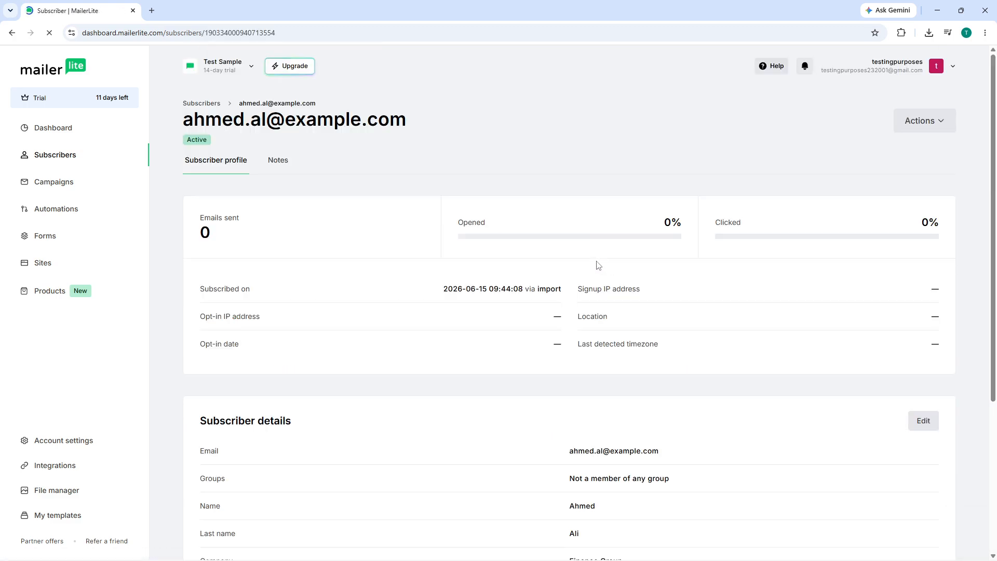
scroll(600, 289, down, 2)
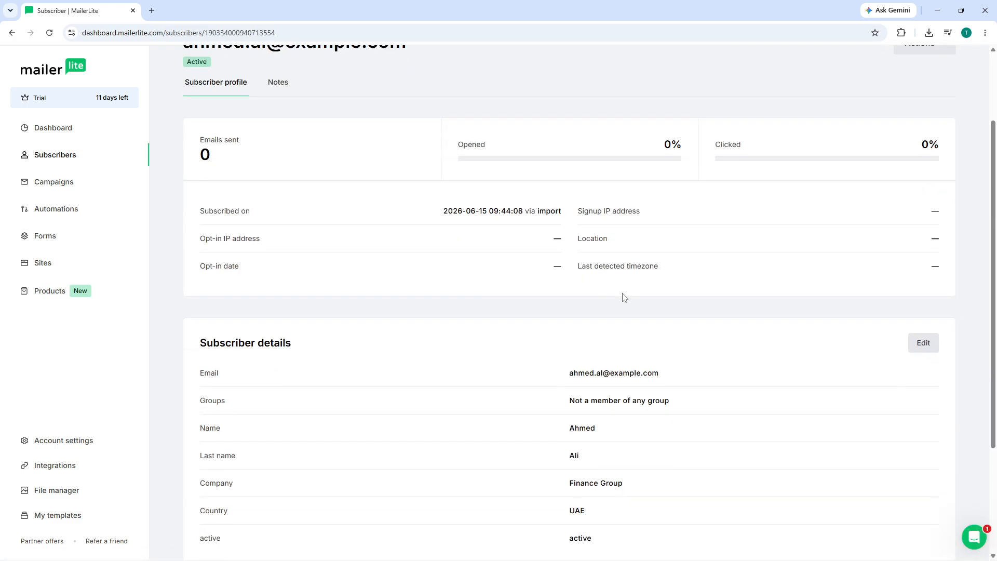
click(922, 344)
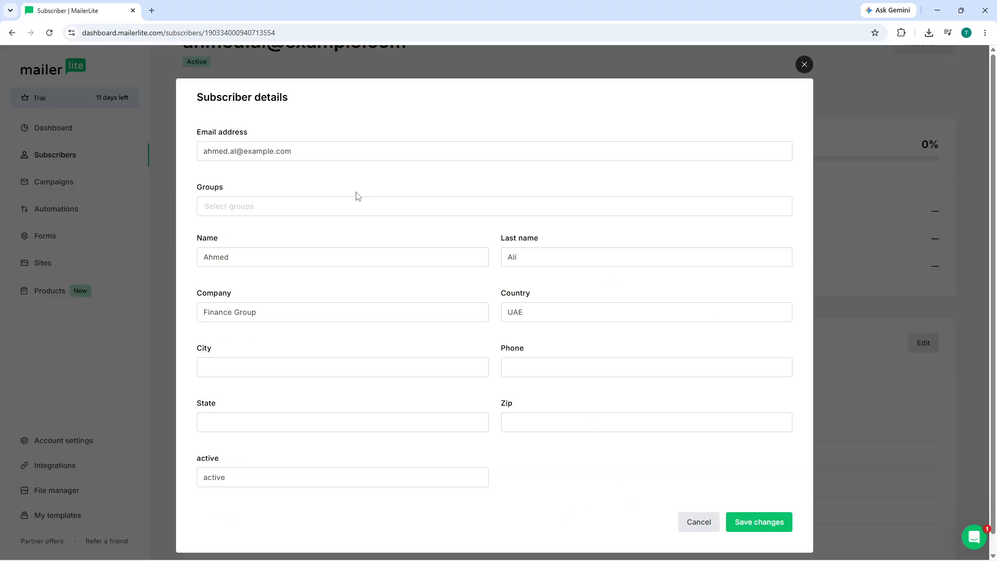
click(326, 201)
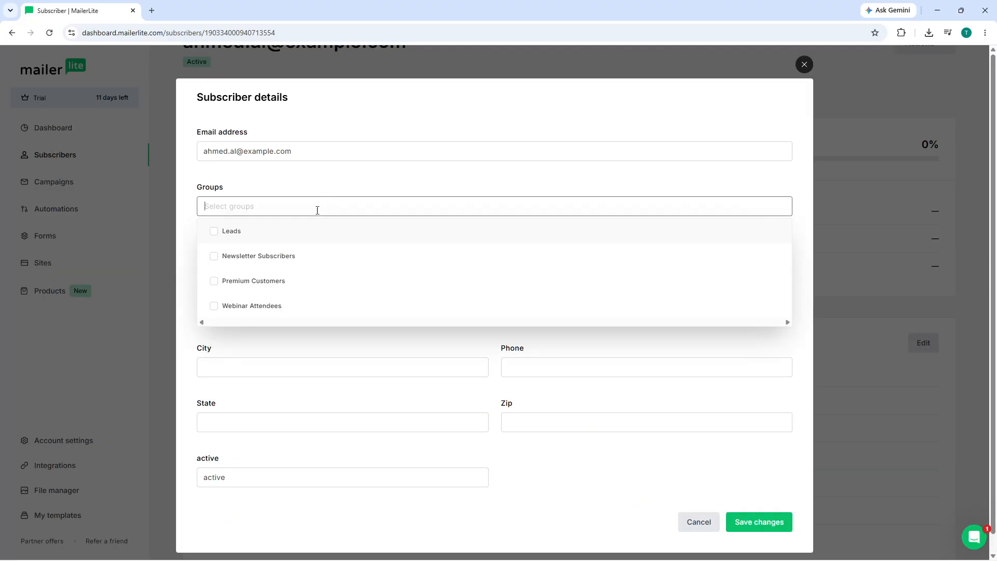
click(260, 235)
click(774, 471)
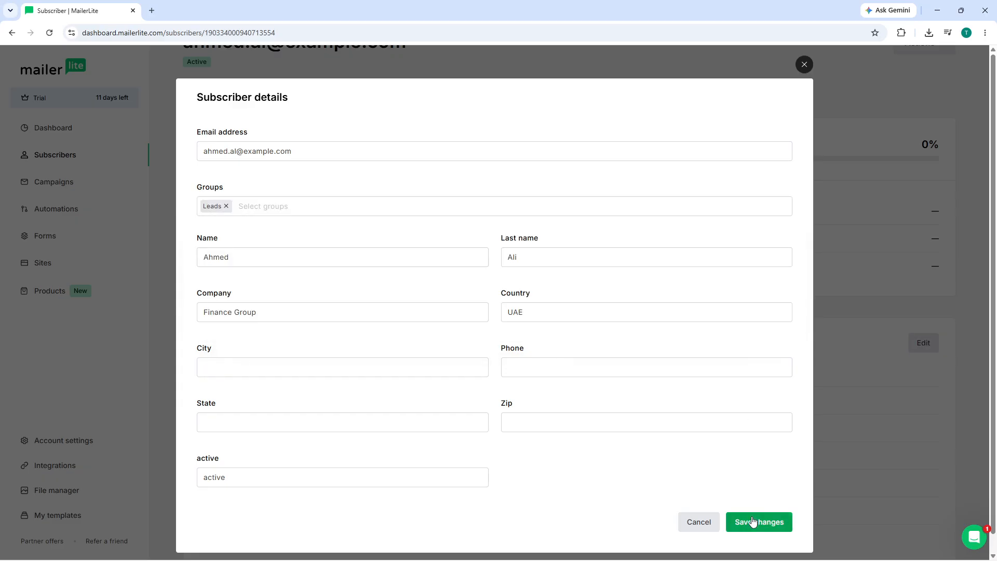
click(752, 522)
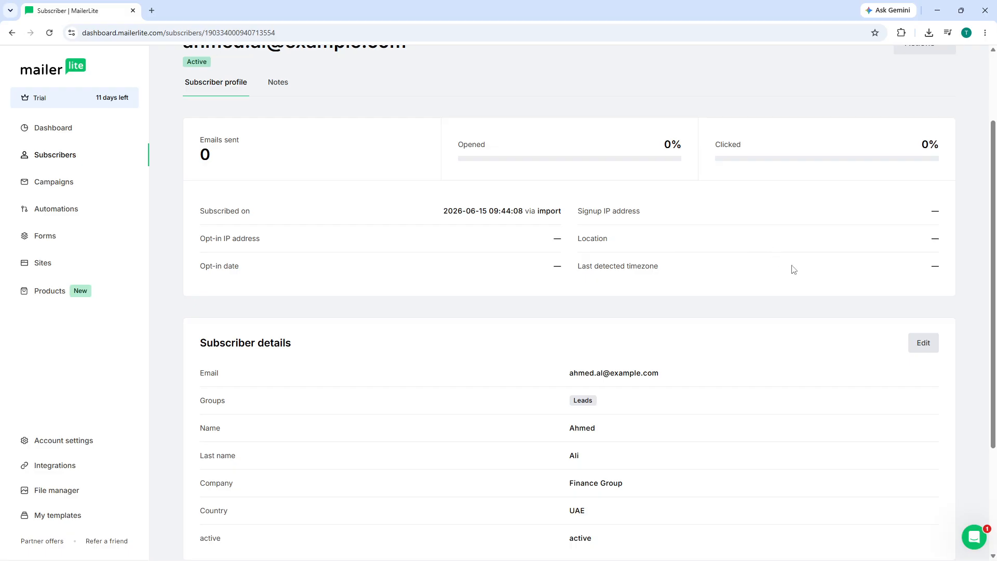
scroll(311, 176, up, 2)
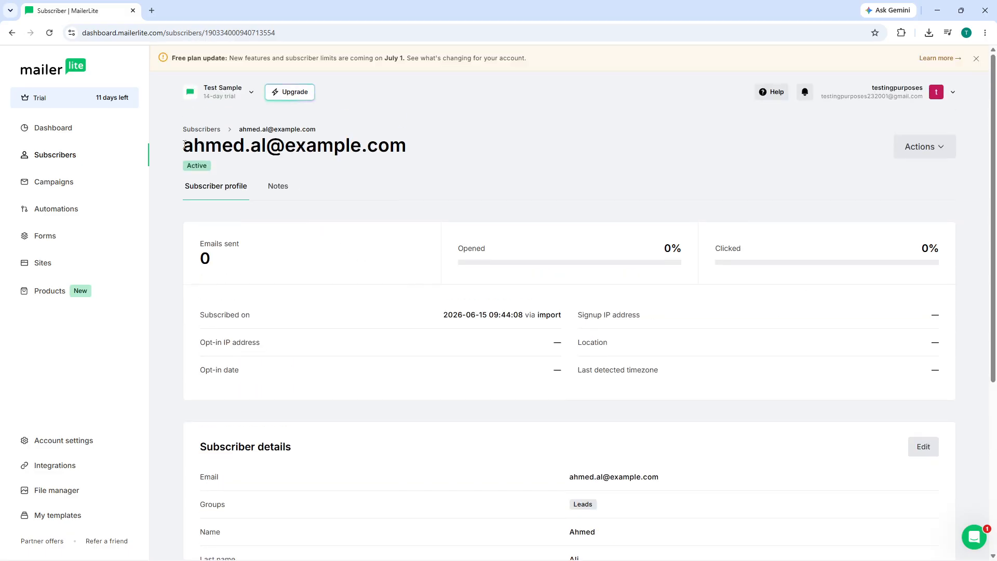
click(91, 156)
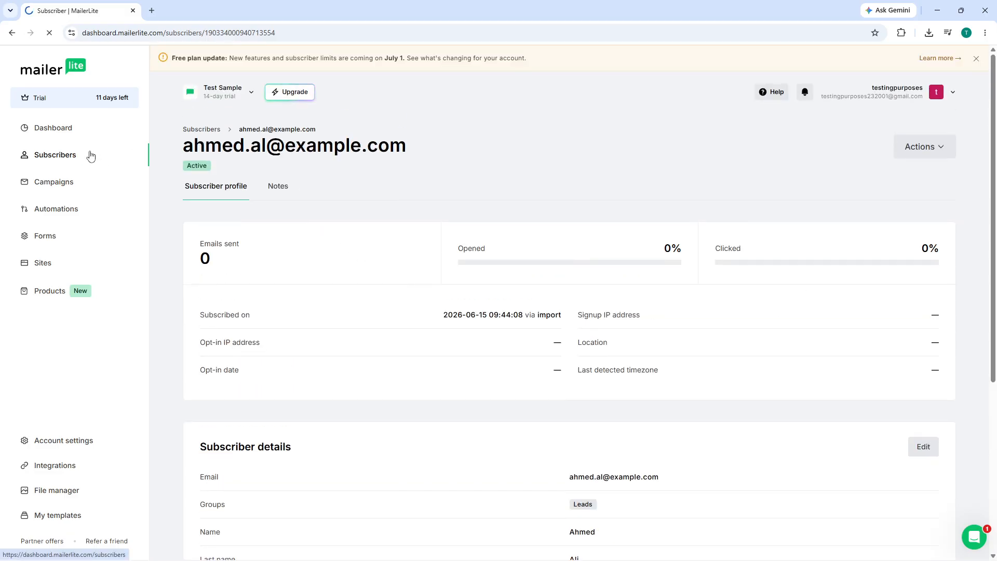